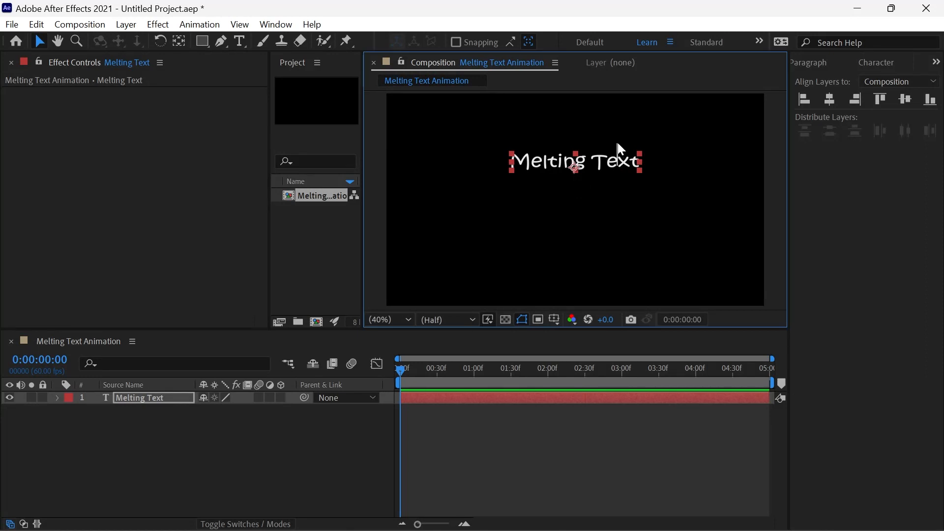
Enlarge the Melting Text title and position it centred near the top edge of the composition frame.
left_click_drag(614, 166, 642, 131)
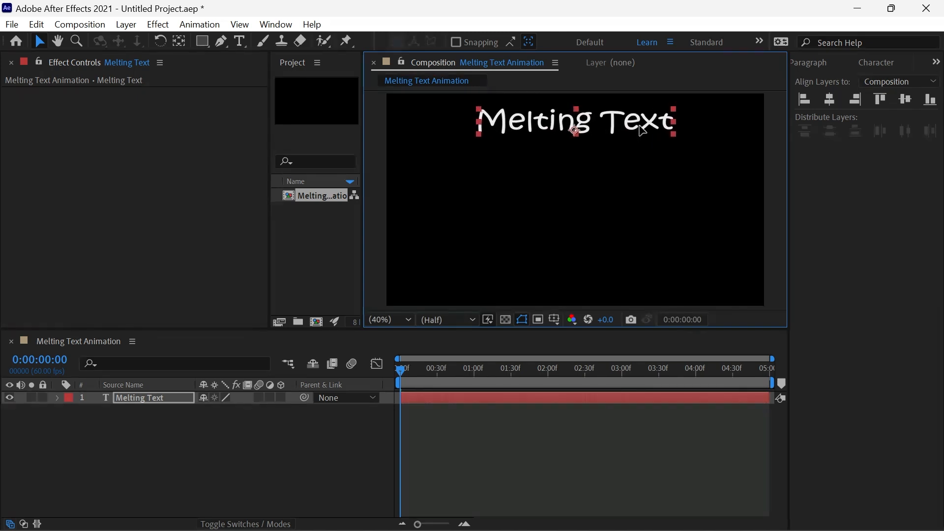
left_click(633, 176)
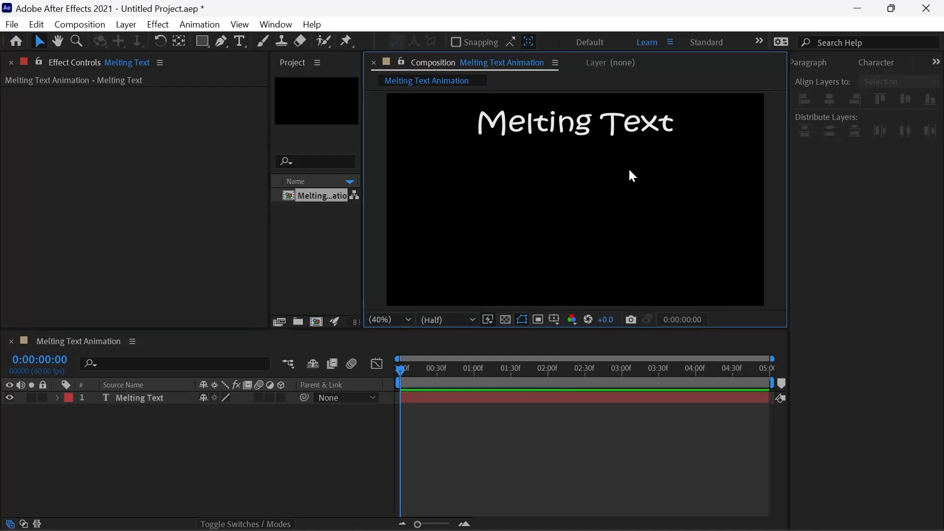
Pre-compose the text layer as Melting Text Comp 1, moving all attributes and matching the duration to the layer's time span.
right_click(428, 399)
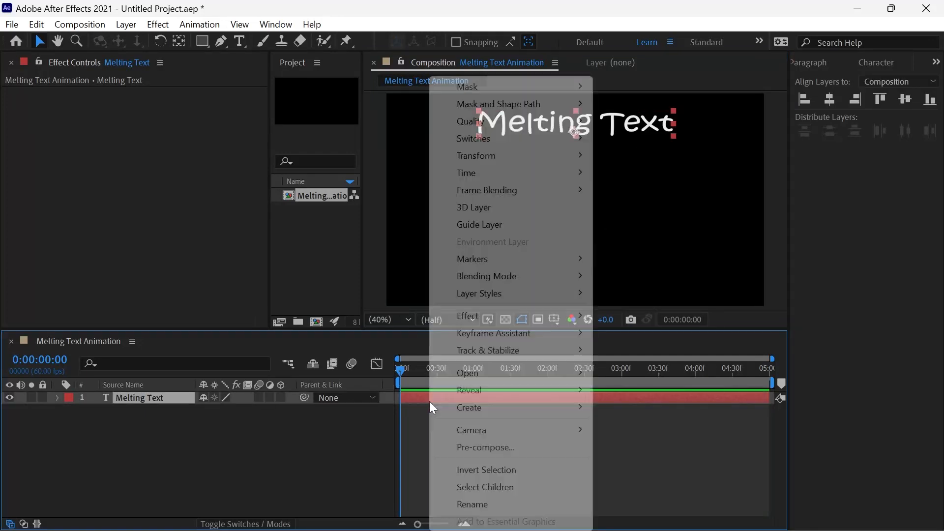
left_click(479, 448)
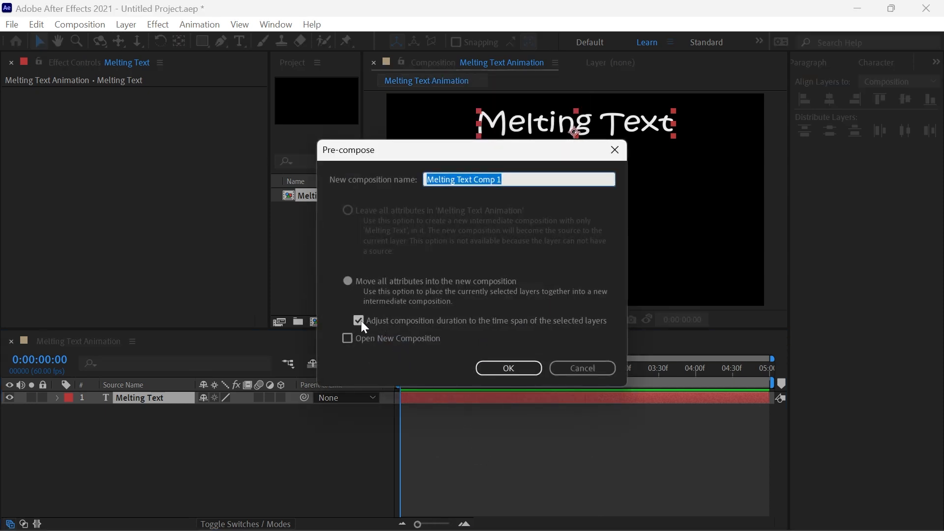
left_click(507, 367)
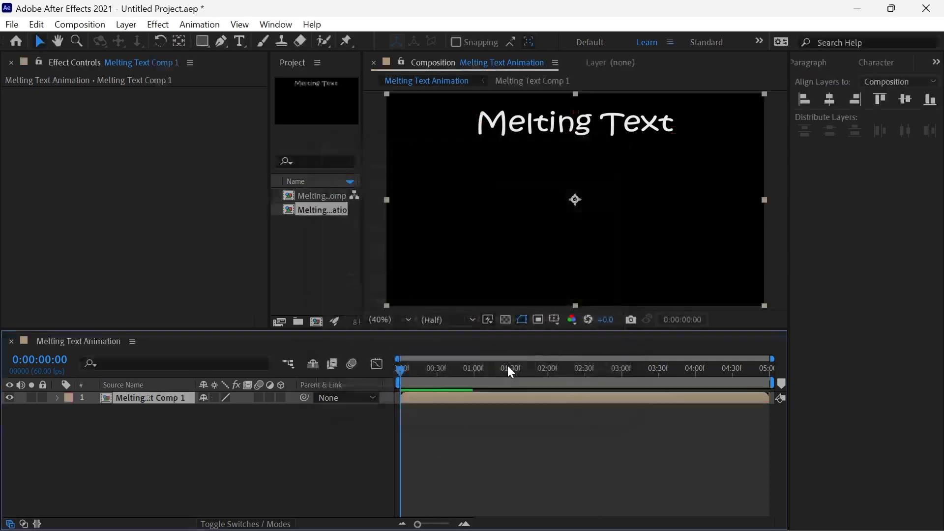
Find the CC Scale Wipe effect by searching for "scale wipe" and apply it to the pre-composed text layer.
left_click(936, 62)
left_click(899, 129)
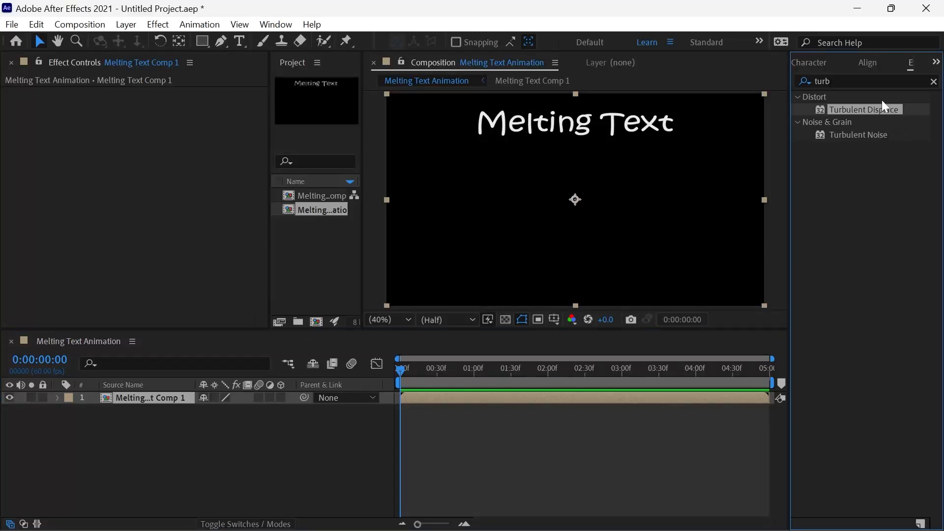
left_click(868, 81)
type("scale wipe")
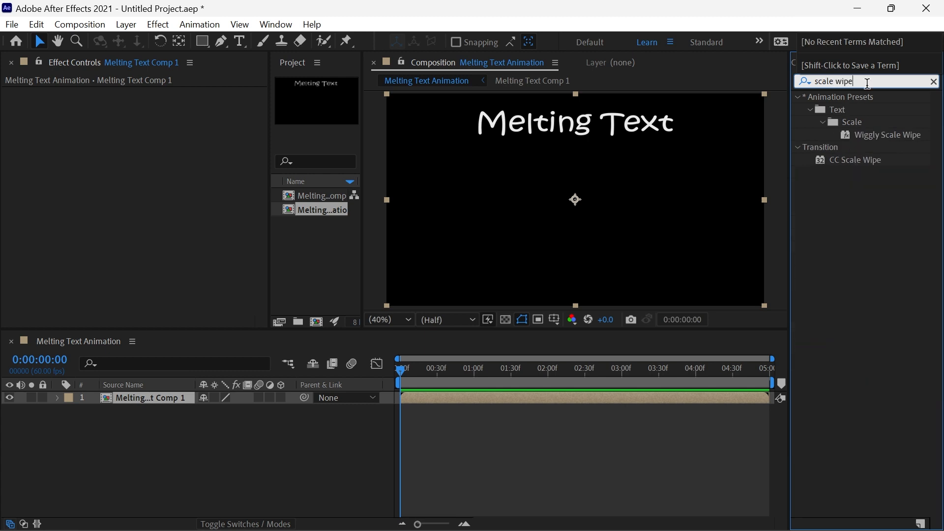
left_click_drag(876, 164, 570, 396)
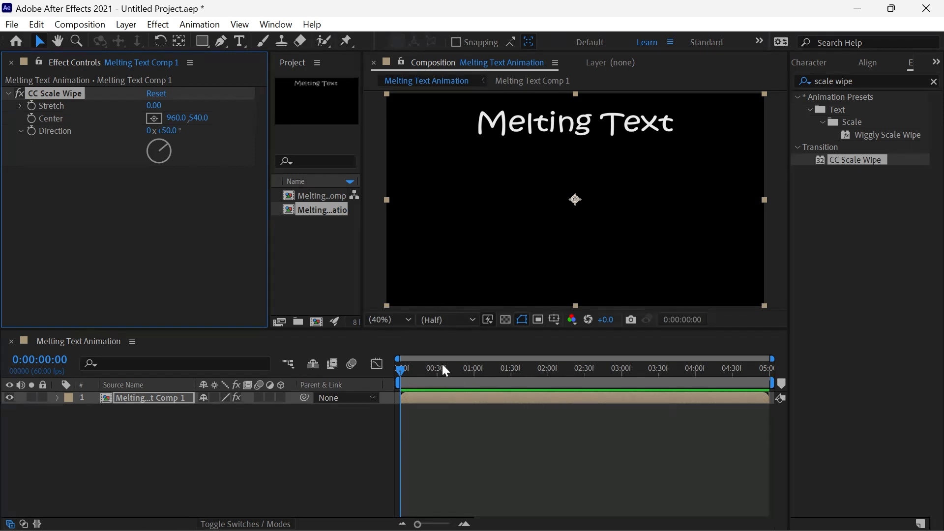
Set the CC Scale Wipe direction to 180° with the playhead at the start of the composition.
left_click_drag(414, 372, 380, 367)
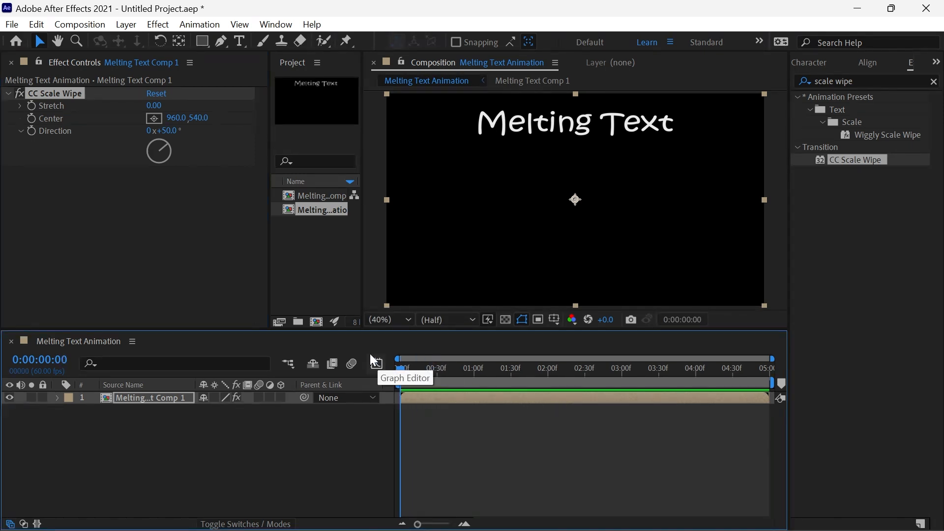
left_click(173, 130)
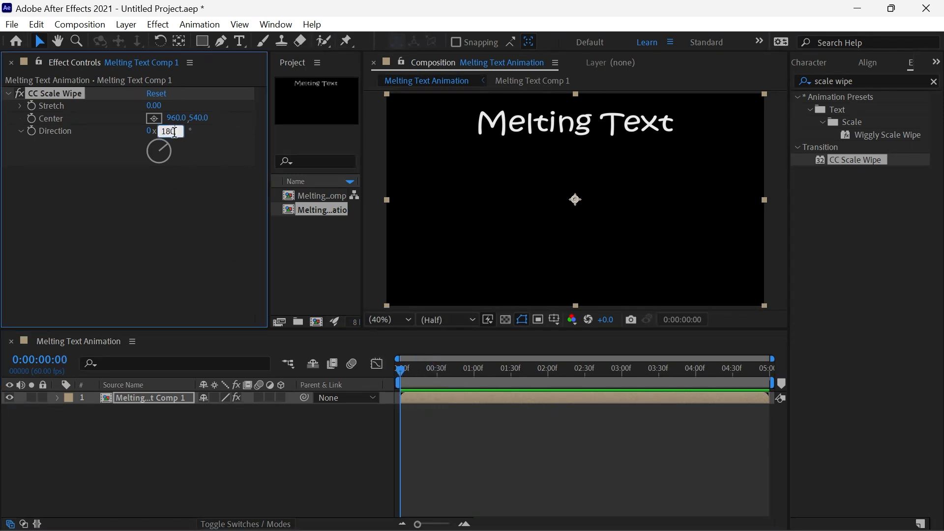
type("180")
left_click(190, 153)
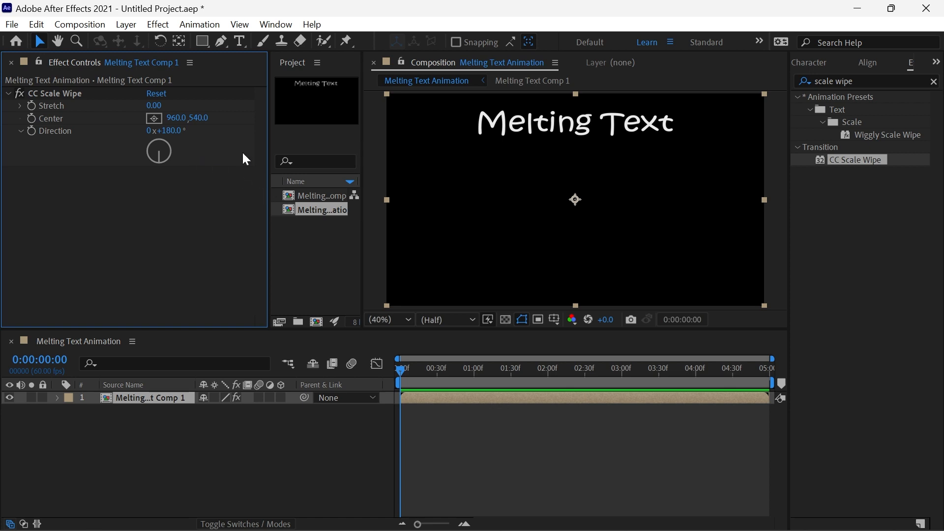
Place the CC Scale Wipe center point on the lower part of the title, at about 1015, 185.
left_click_drag(585, 376, 626, 379)
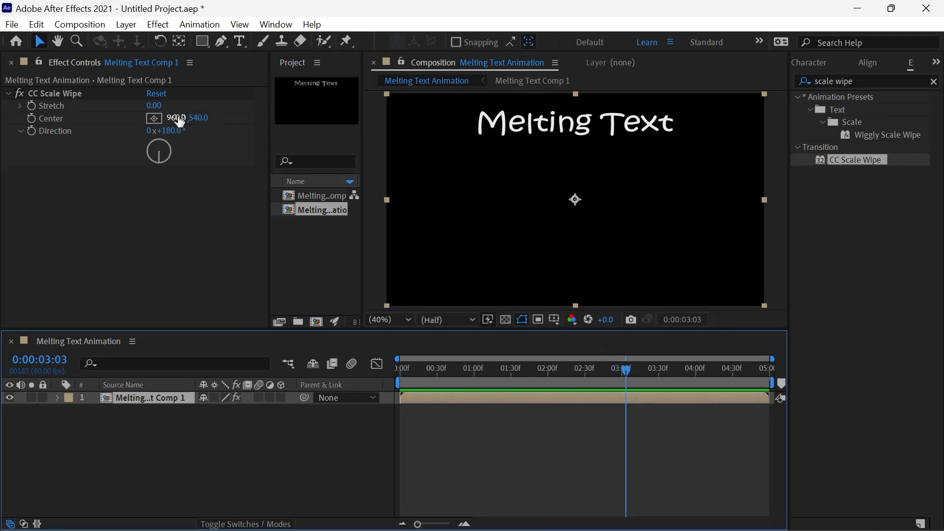
left_click(157, 117)
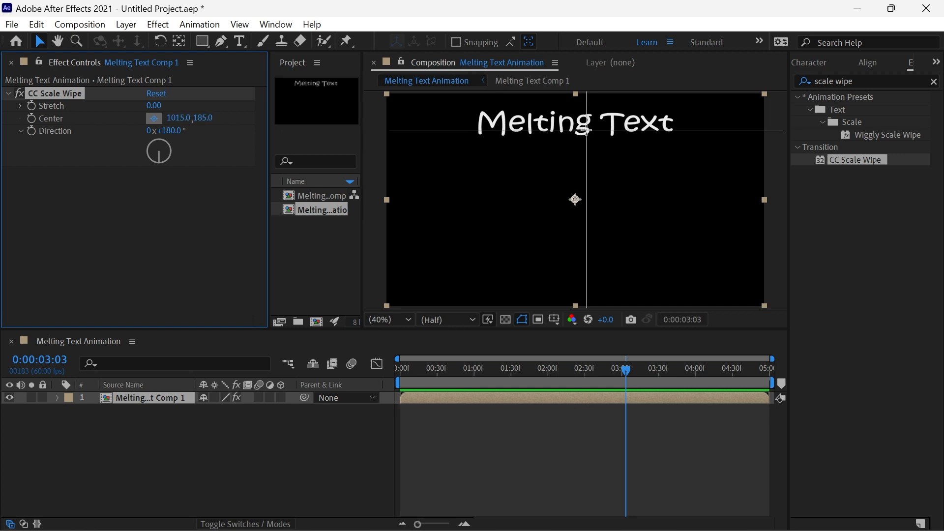
left_click(587, 130)
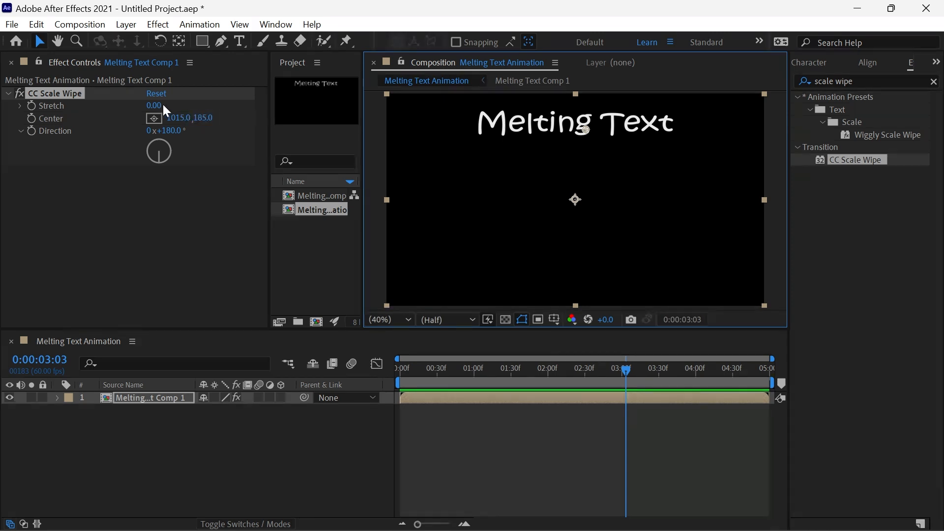
Increase the wipe's Stretch to 39.90 and move its center up to a Y position of 166.
mouse_move(154, 105)
left_mouse_down()
mouse_move(270, 121)
mouse_move(486, 125)
mouse_move(413, 118)
mouse_move(464, 125)
left_mouse_up()
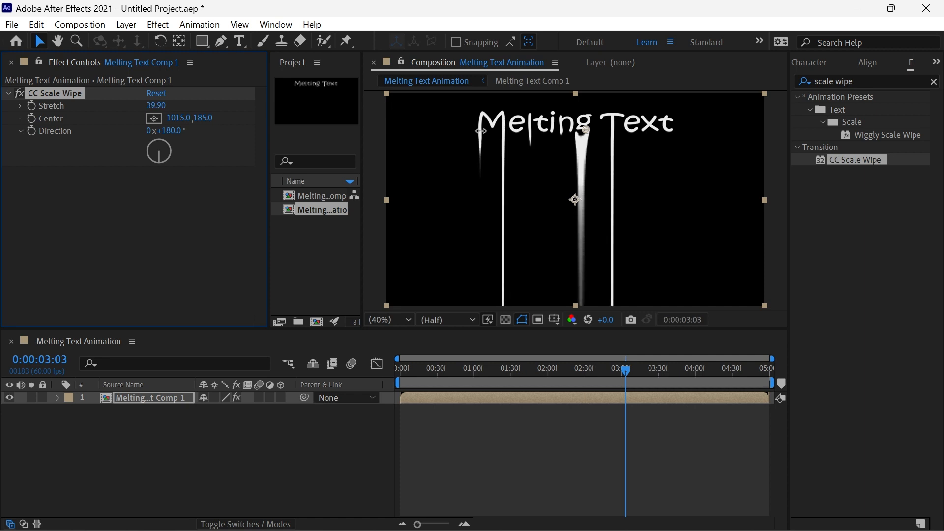
left_click_drag(204, 118, 192, 114)
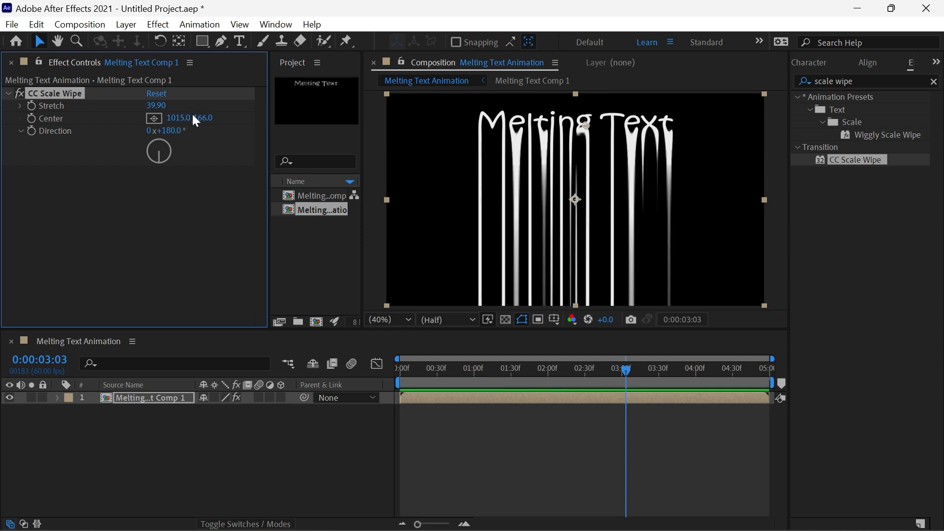
At the first frame, set the wipe's Stretch to 0 and enable keyframing for it.
left_click_drag(433, 367, 386, 385)
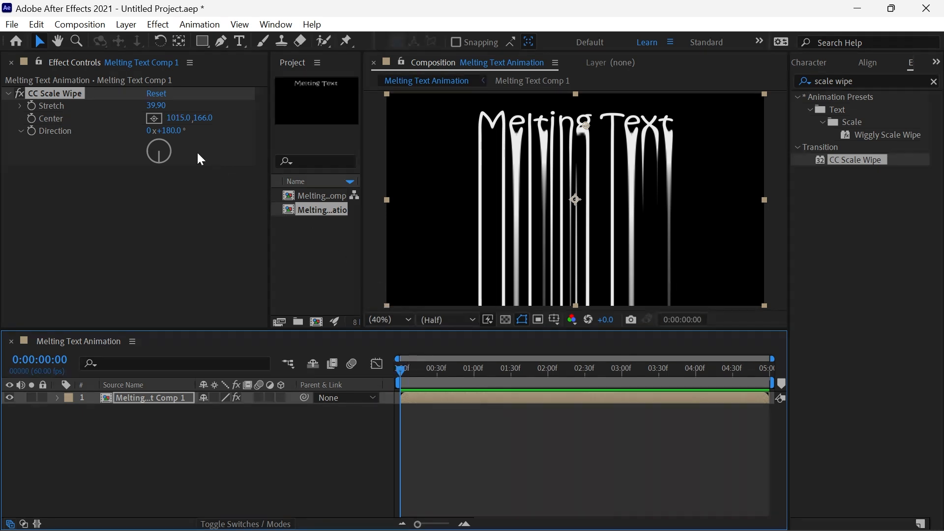
left_click(154, 106)
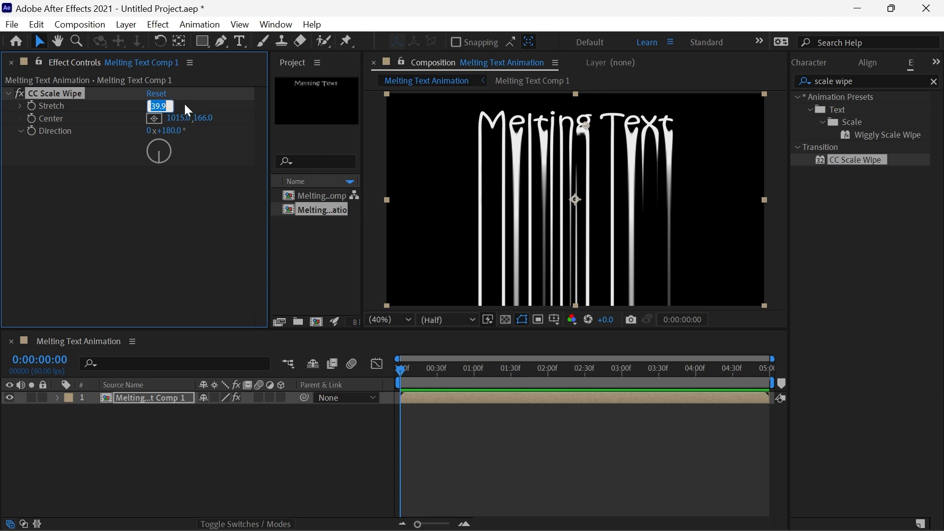
type("0")
key("Return")
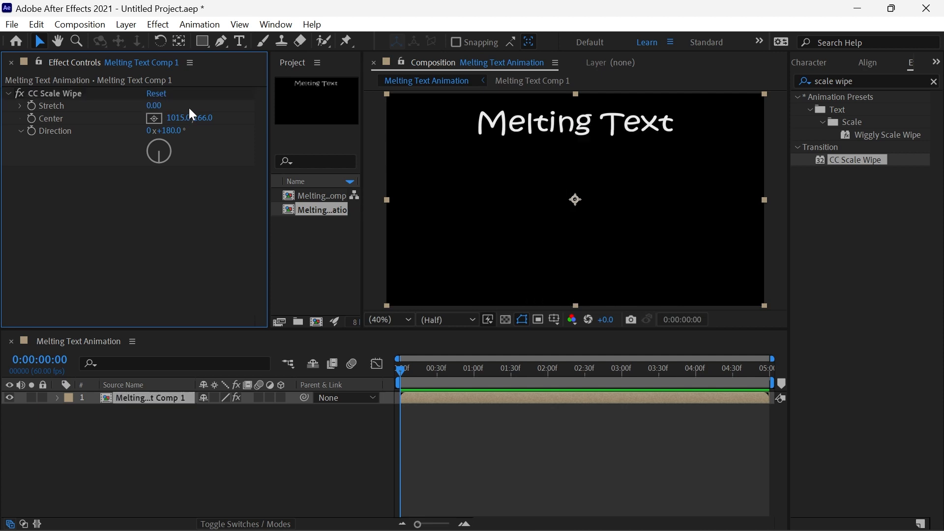
left_click(31, 106)
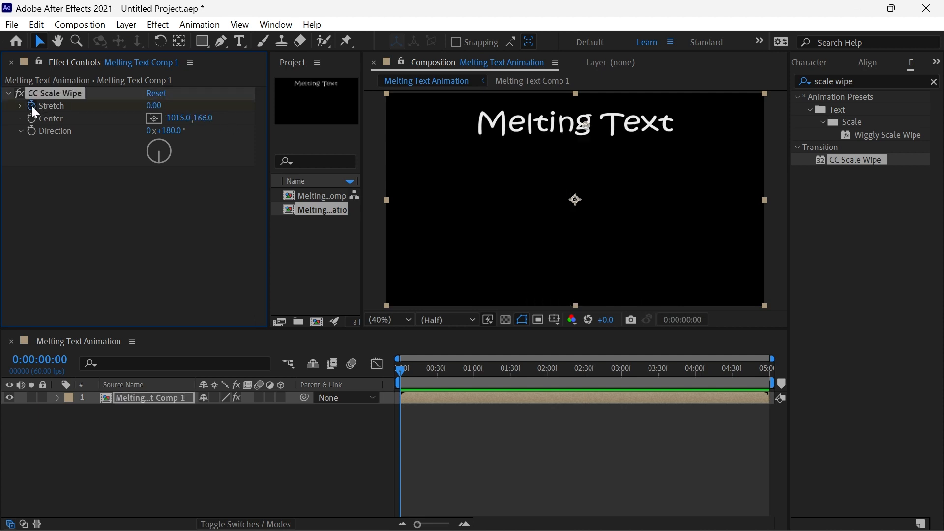
Add an ending Stretch keyframe with a value of 39 at the last frame, 0:00:04:59.
left_click_drag(728, 379, 767, 376)
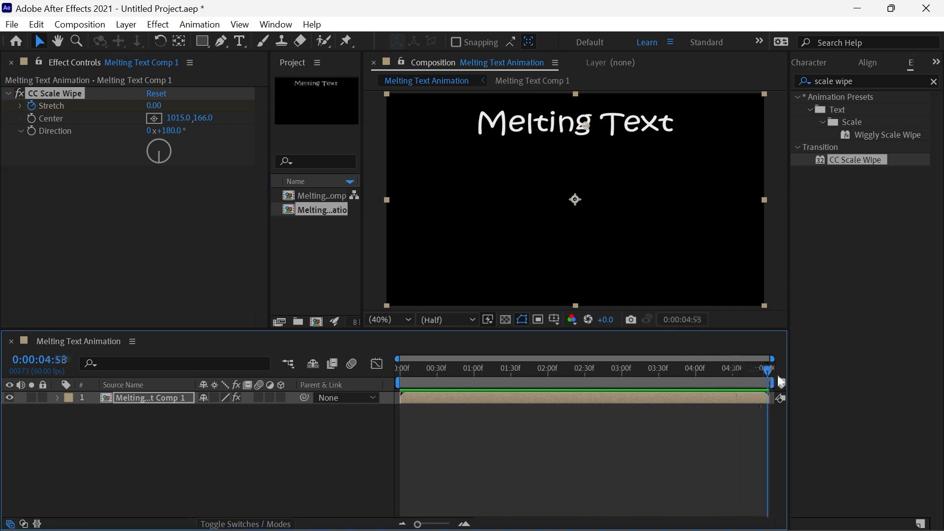
left_click(154, 106)
type("39")
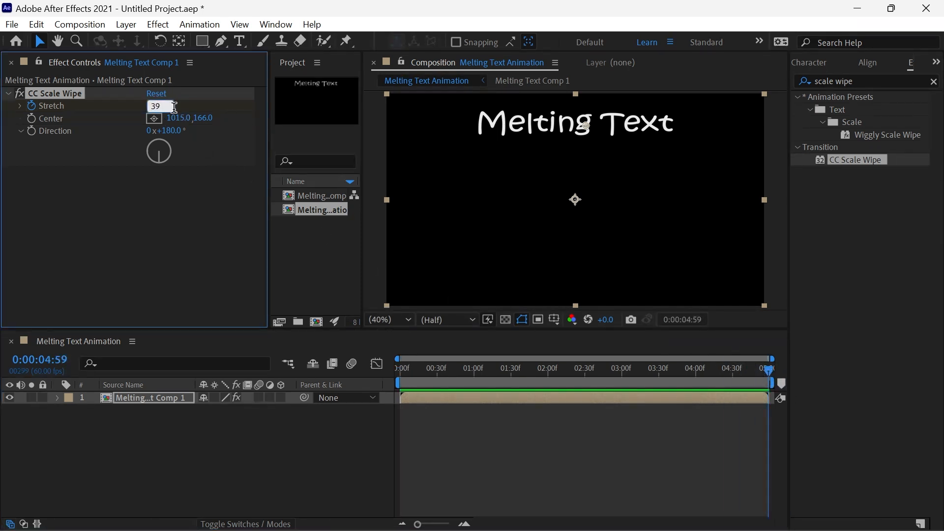
key("Return")
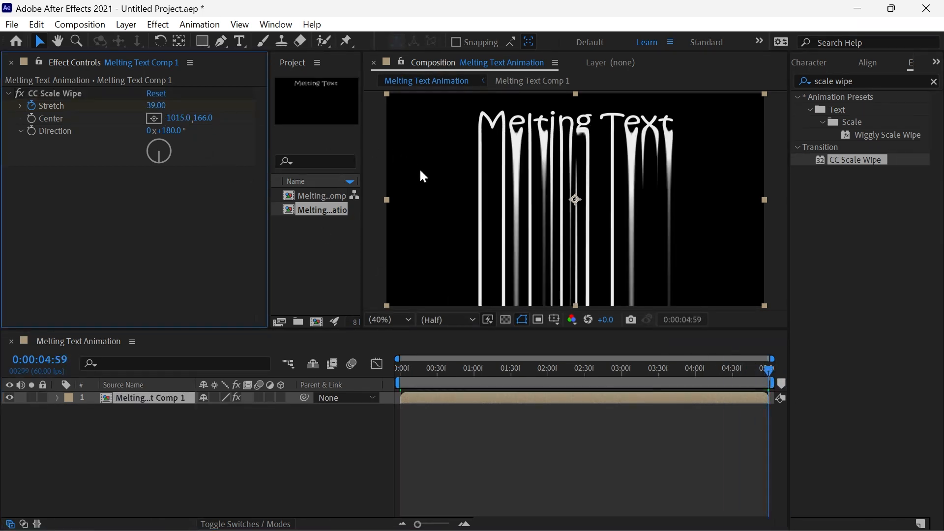
Scrub through the melt animation and raise the Stretch value at the last frame to 41.10.
left_click_drag(400, 370, 771, 367)
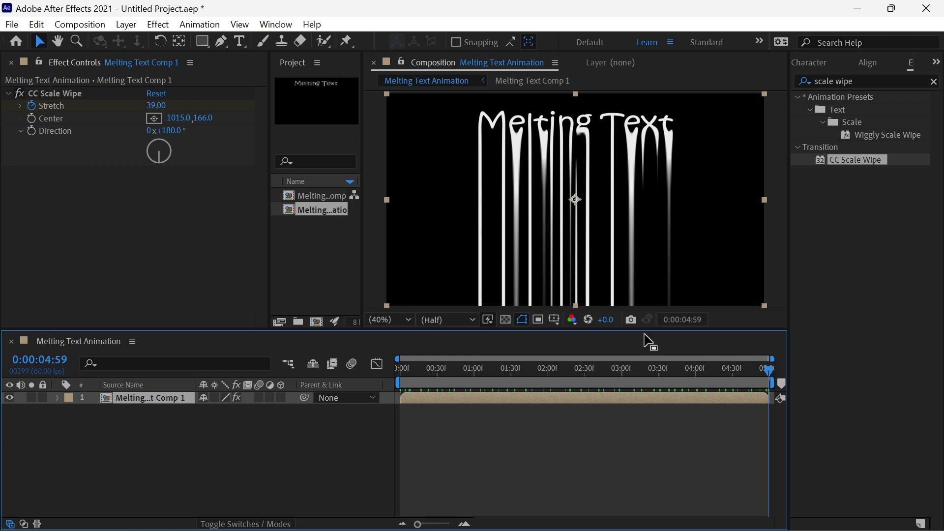
left_click_drag(153, 107, 163, 106)
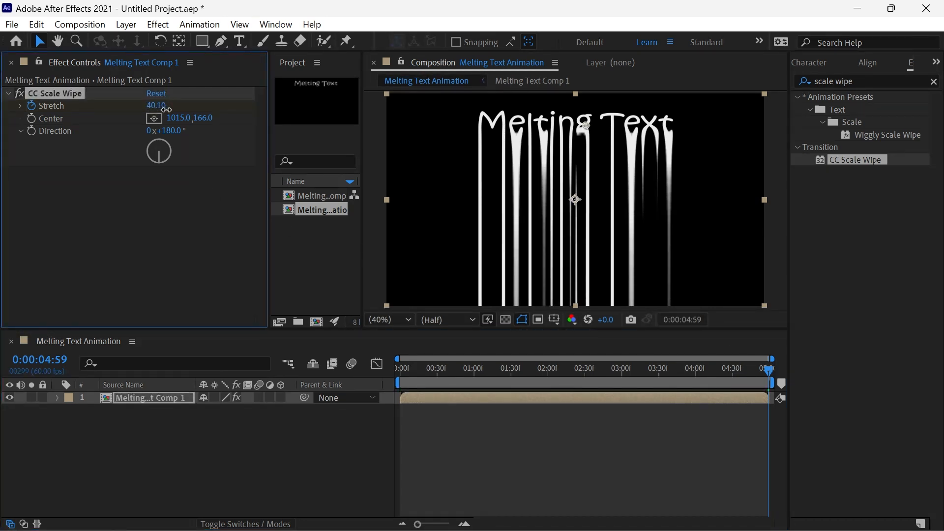
left_click_drag(169, 113, 174, 110)
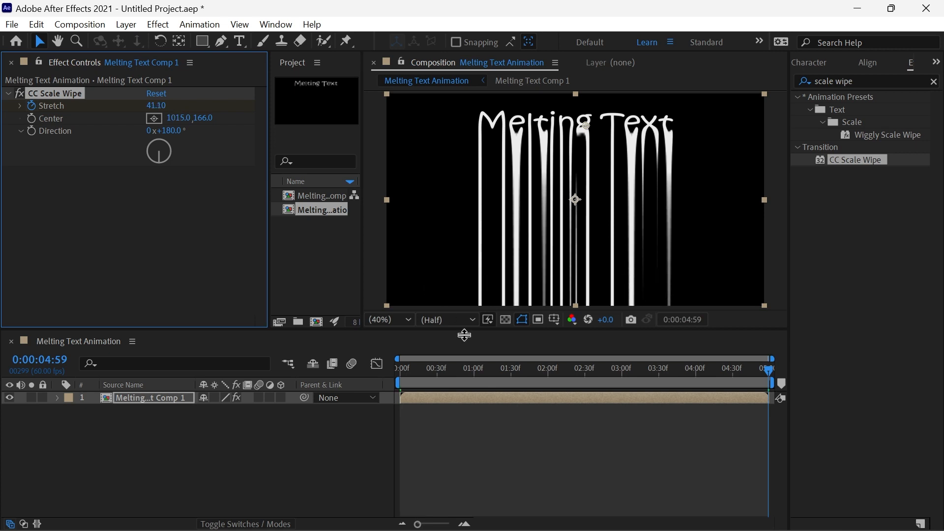
Play back the melting animation from the start of the composition to check its motion.
left_click(411, 369)
key("space")
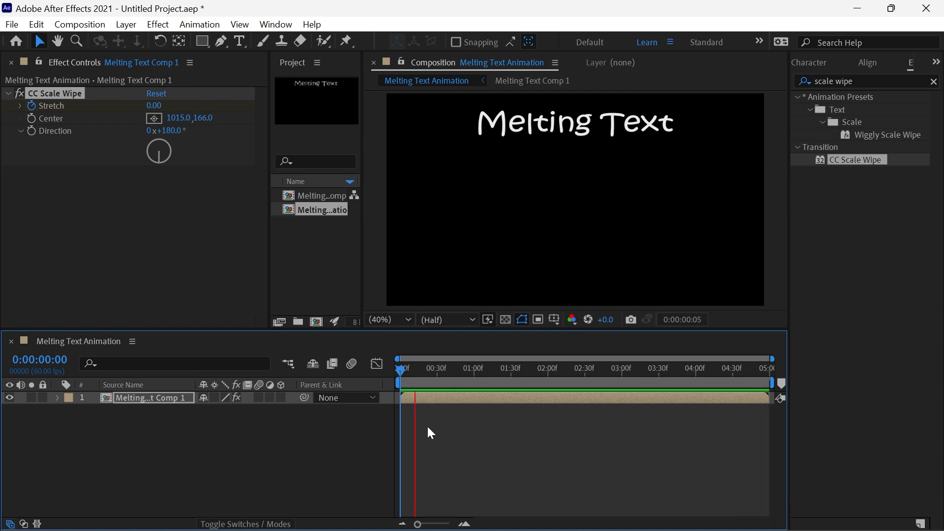
key("space")
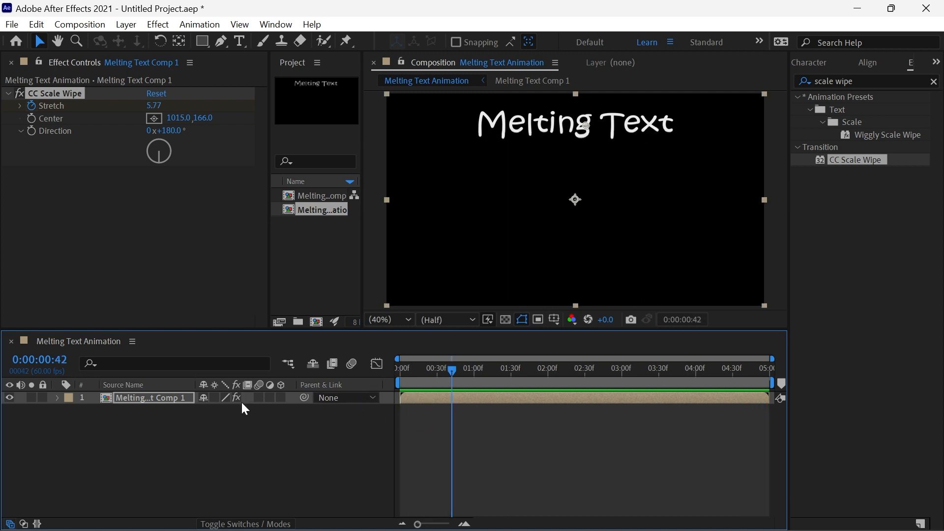
Reveal the pre-comp layer's keyframes and apply Easy Ease to both Stretch keyframes.
left_click(178, 397)
key("u")
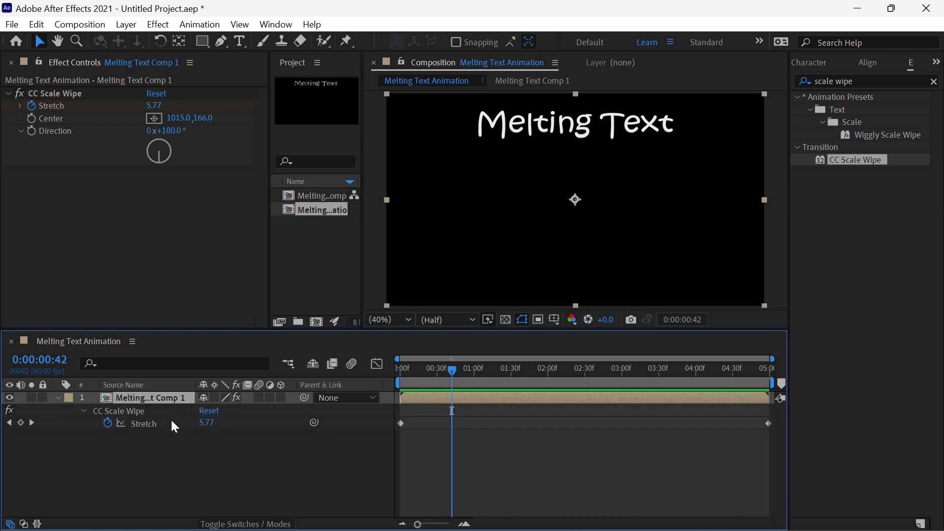
left_click(401, 423)
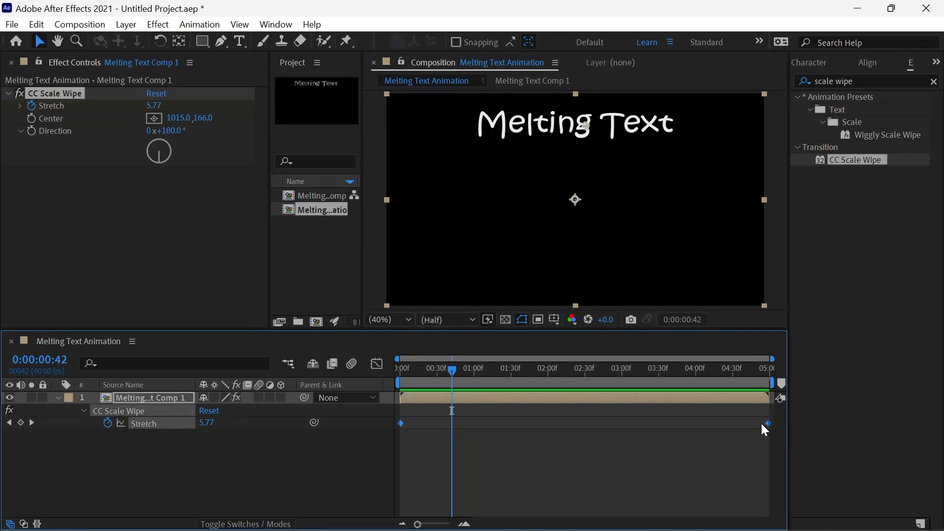
key("F9")
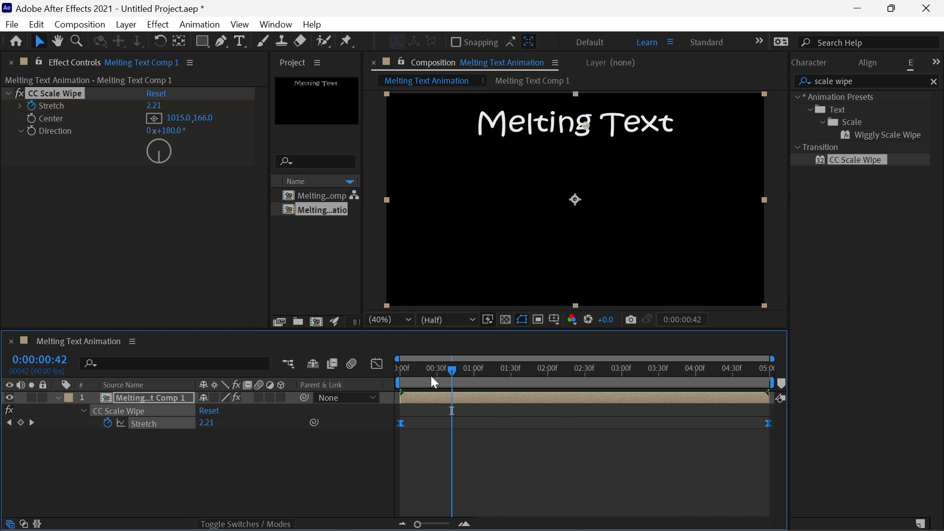
Reshape the Stretch curve in the Graph Editor so it rises steeply at the start and levels off toward the end.
left_click(376, 364)
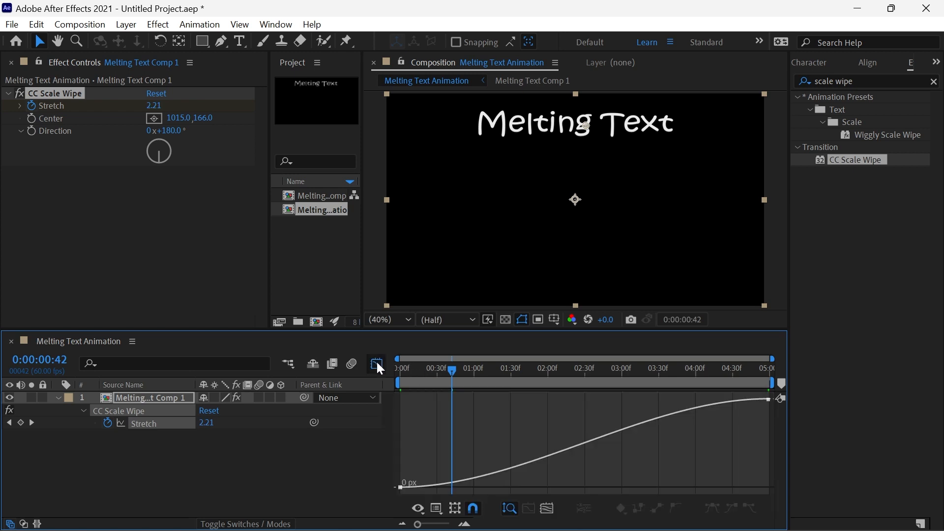
left_click(519, 467)
left_click_drag(514, 483, 415, 411)
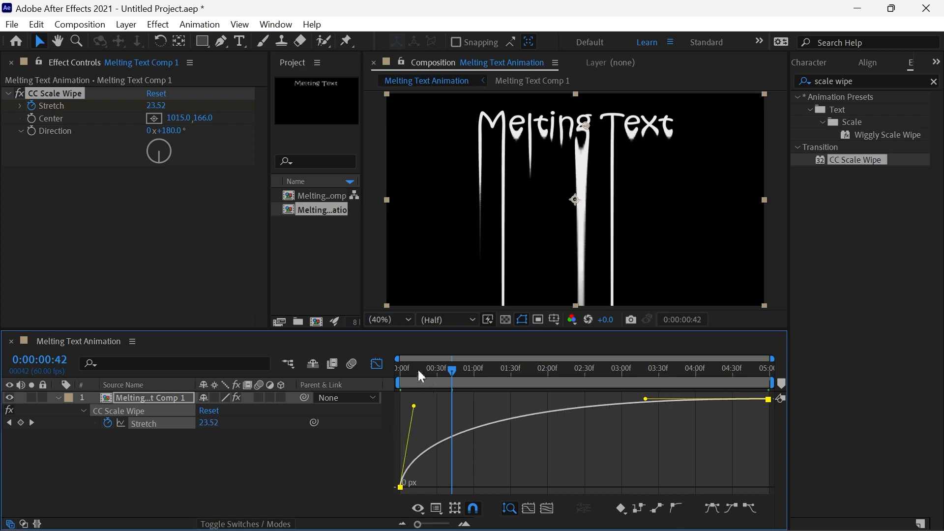
Preview the melting text from the first frame with the reshaped easing curve.
left_click_drag(418, 368, 381, 368)
key("space")
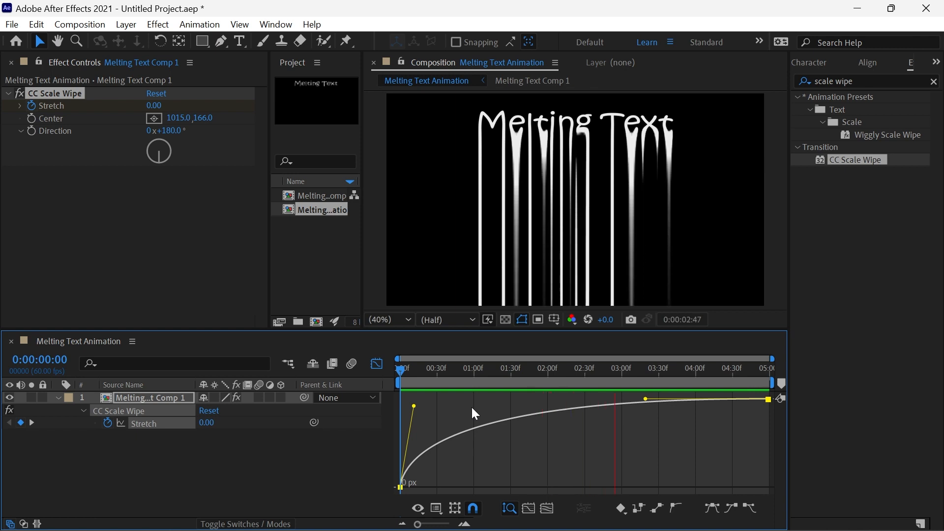
key("space")
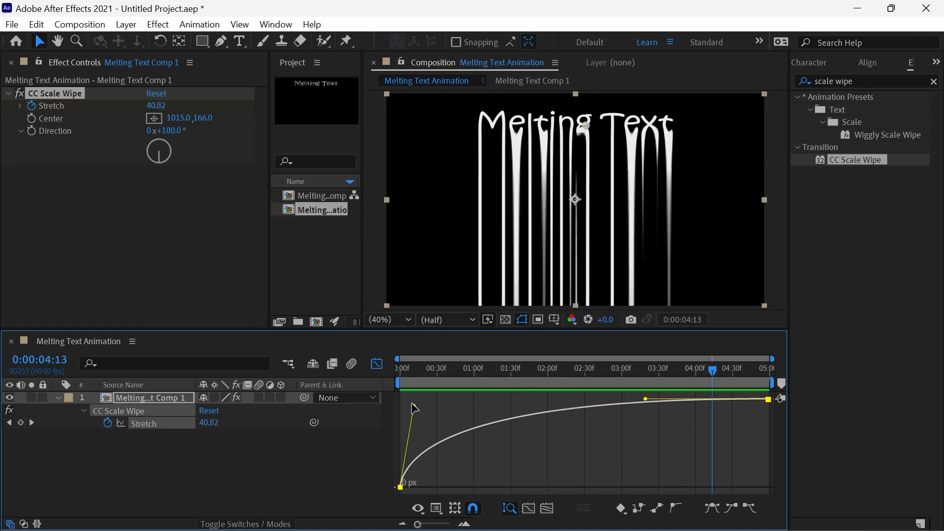
Try several steeper and gentler start handles on the Stretch curve, previewing the melt from the first frame.
left_click_drag(413, 406, 383, 373)
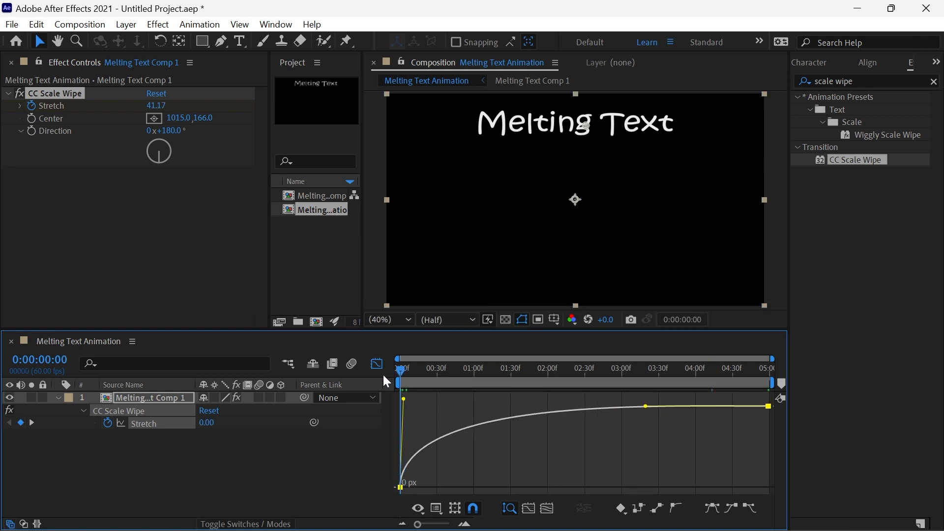
key("space")
key("space")
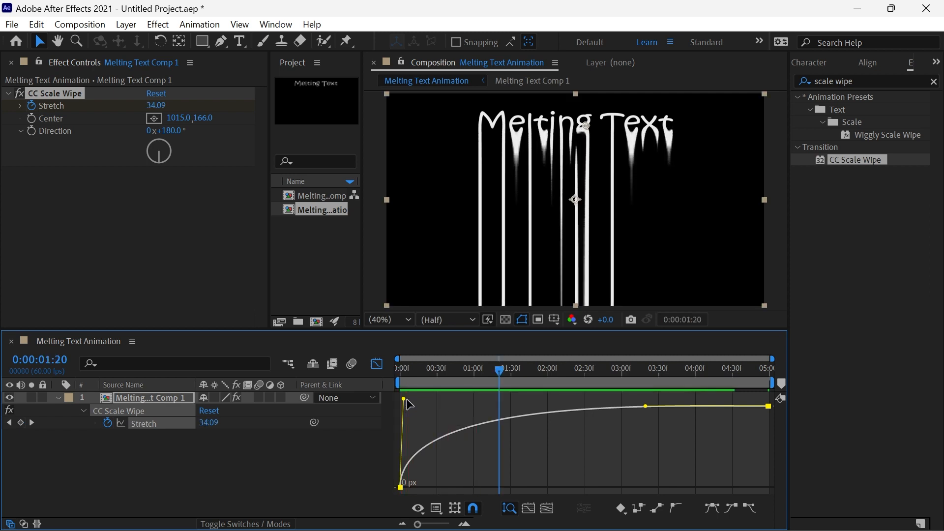
left_click_drag(407, 399, 383, 364)
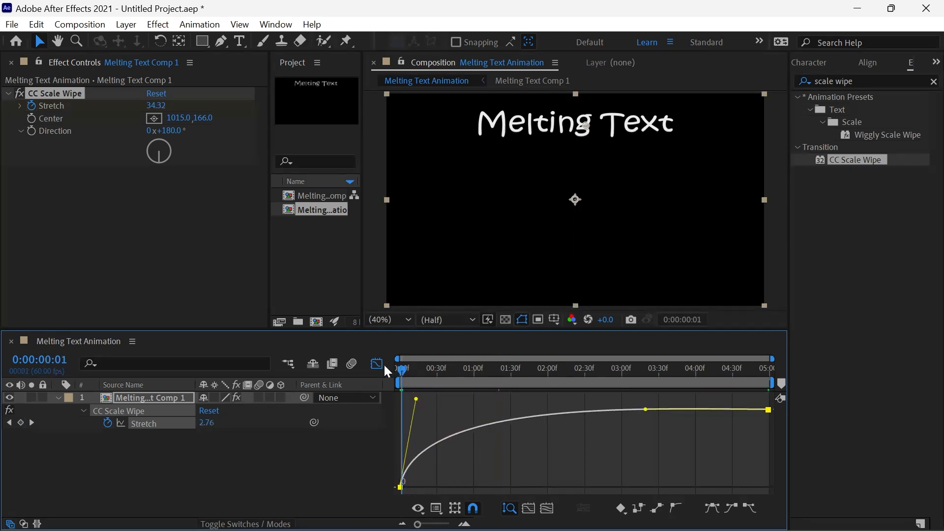
key("space")
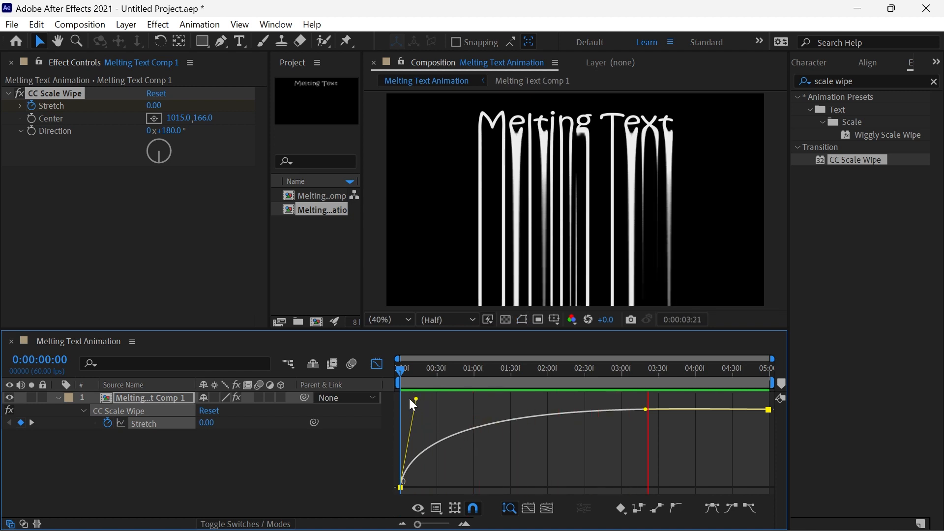
mouse_move(415, 399)
left_mouse_down()
mouse_move(406, 389)
mouse_move(401, 417)
mouse_move(405, 397)
left_mouse_up()
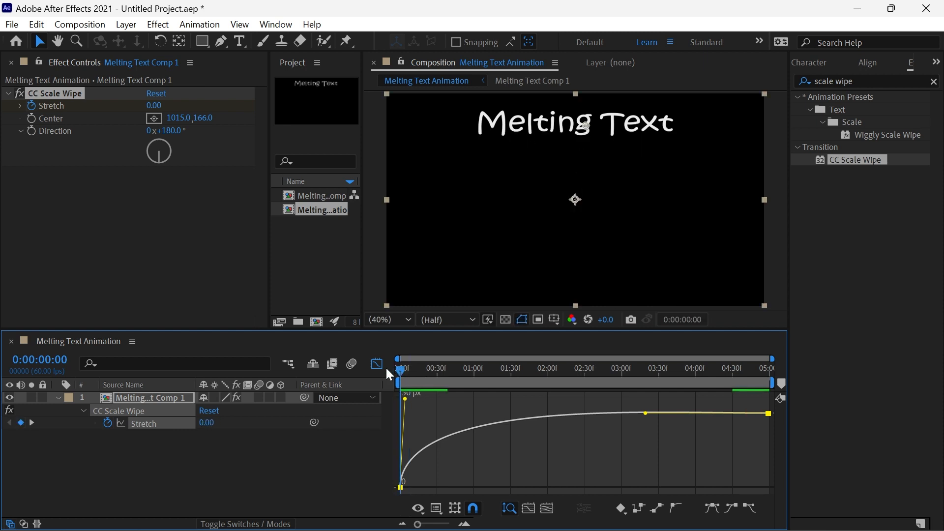
left_click_drag(405, 399, 438, 400)
key("space")
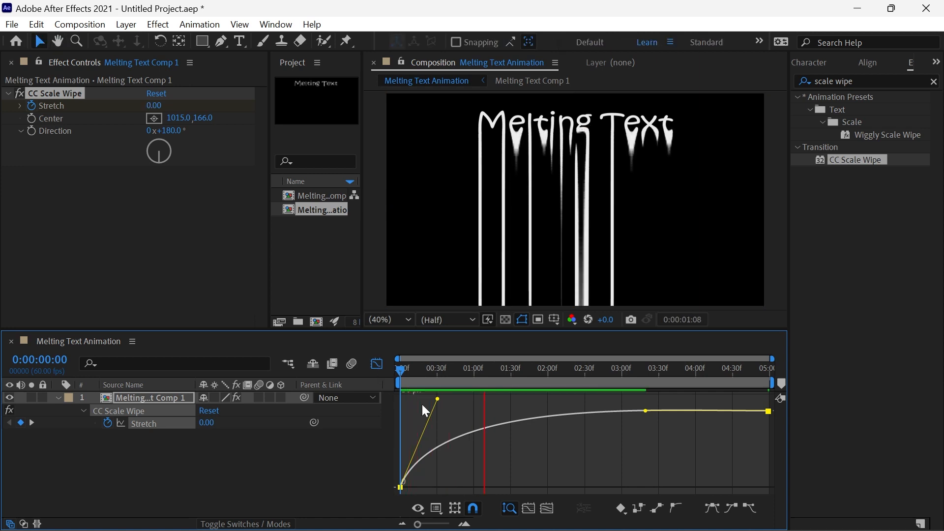
Shorten and steepen the first keyframe's handle on the Stretch curve, and preview the melt from the first frame.
left_click_drag(438, 400, 422, 419)
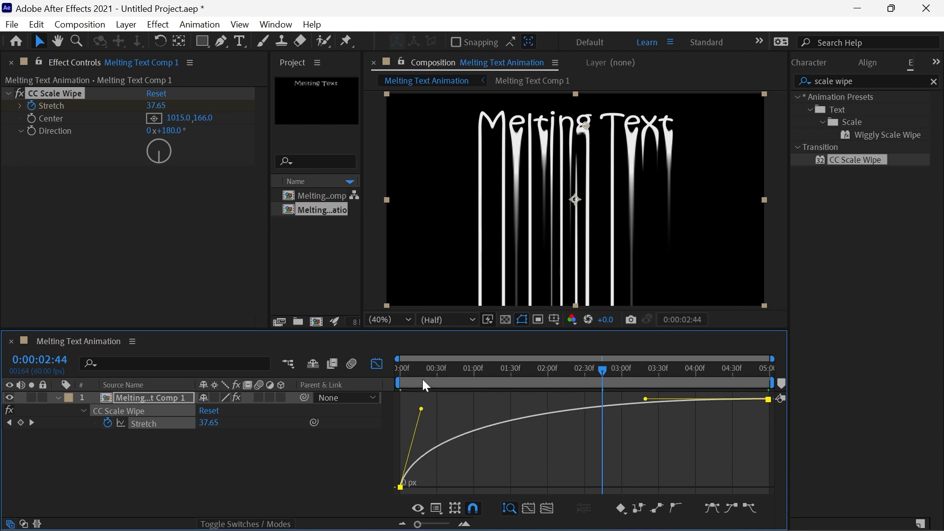
left_click_drag(409, 373, 388, 372)
key("space")
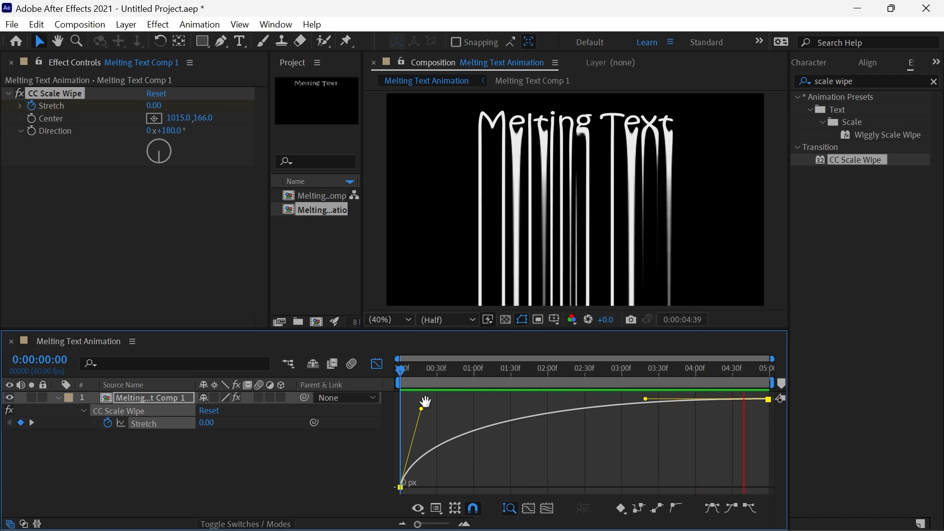
key("space")
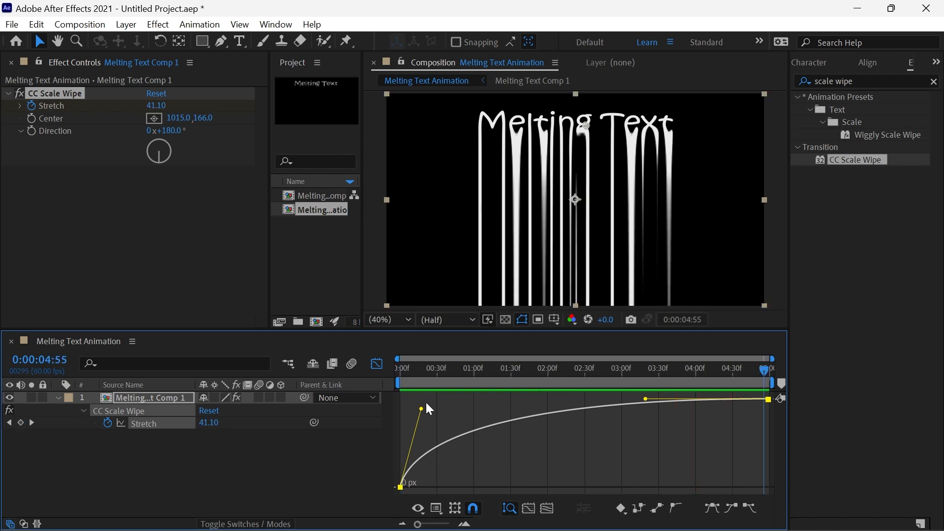
Leave the Graph Editor, enable motion blur for the composition and the Melting Text Comp 1 layer, and collapse the layer's properties.
left_click(376, 365)
left_click(352, 364)
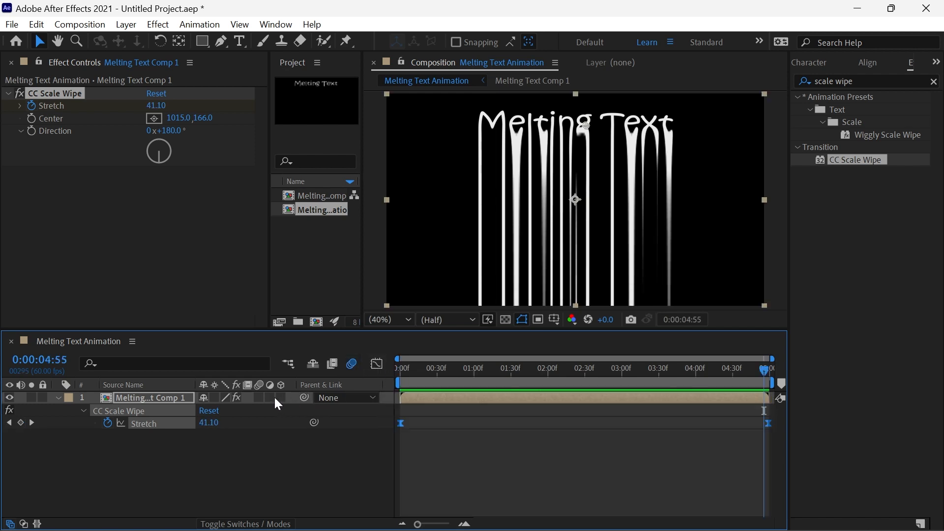
left_click(260, 397)
left_click(269, 428)
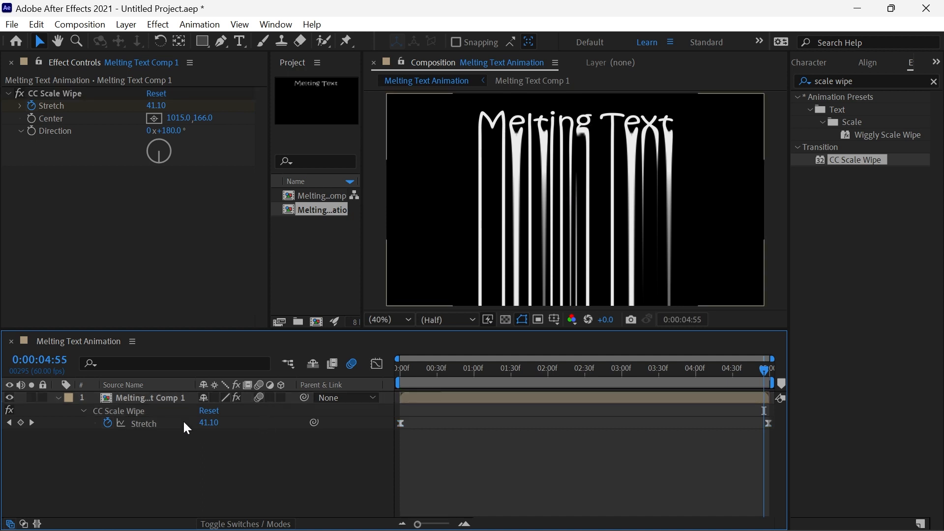
left_click(59, 398)
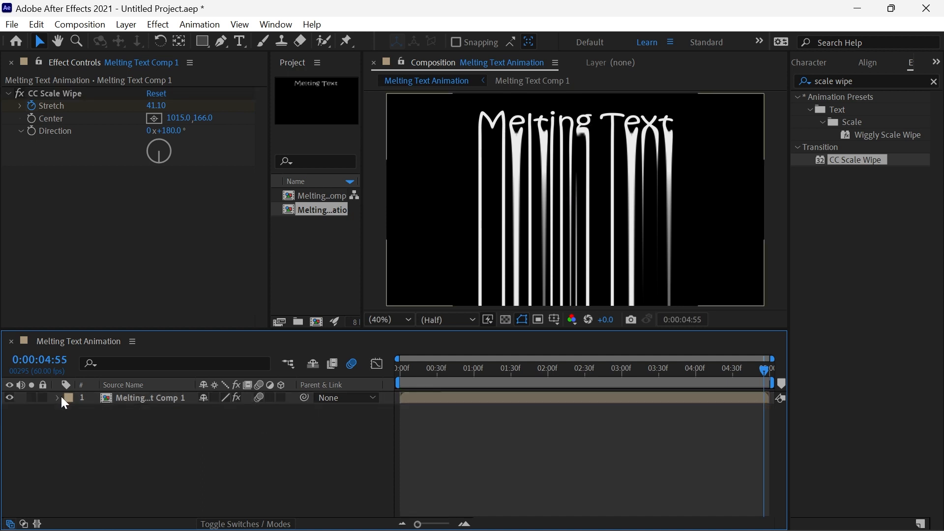
Pre-compose the Melting Text Comp 1 layer as Melting Text Comp 2, moving all attributes into the new composition.
right_click(414, 395)
left_click(471, 447)
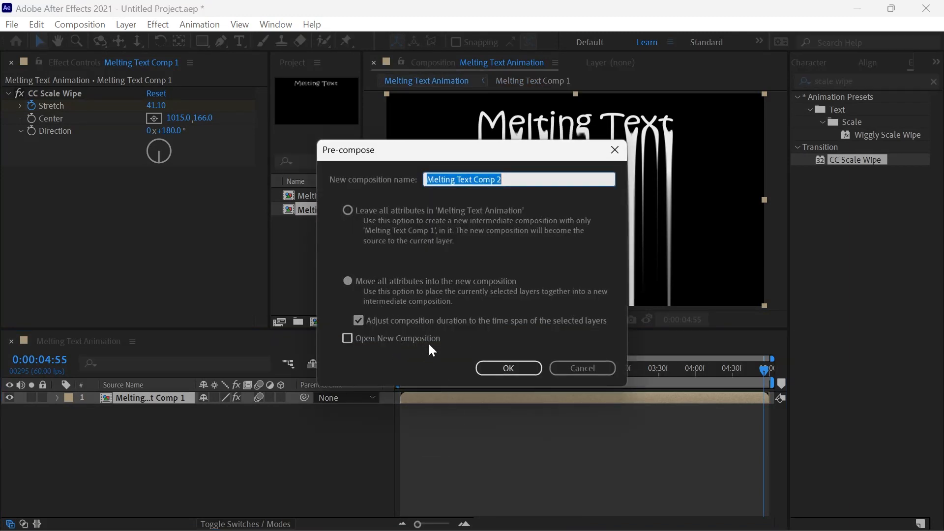
left_click(496, 366)
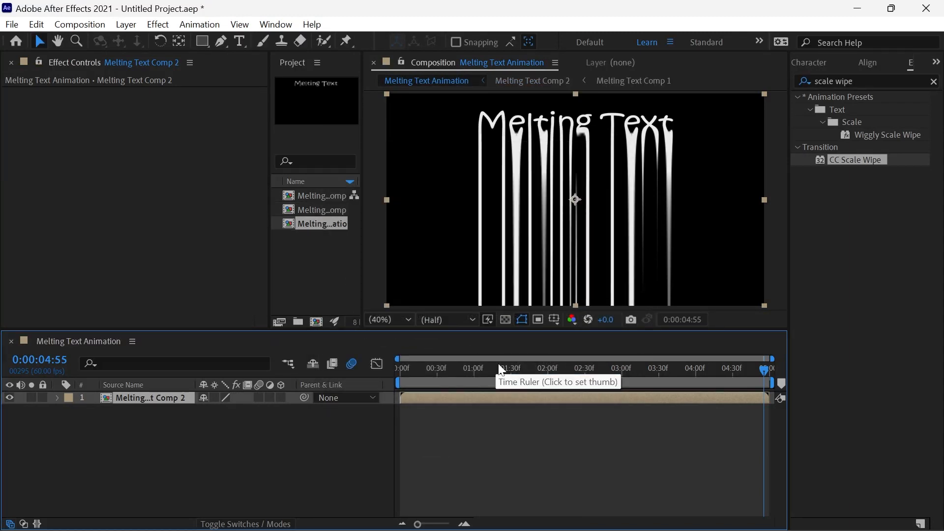
Find the Liquify effect and apply it to the Melting Text Comp 2 layer.
left_click(932, 81)
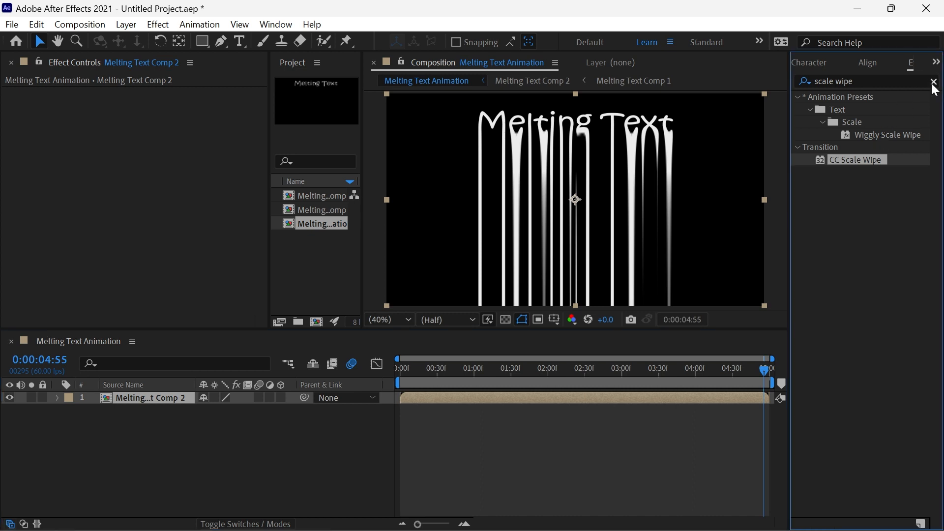
left_click(843, 81)
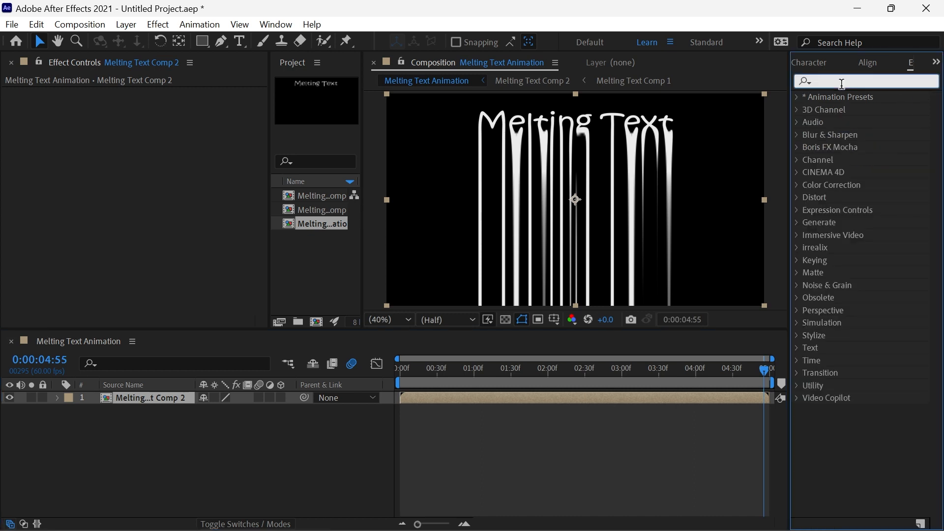
type("liqu")
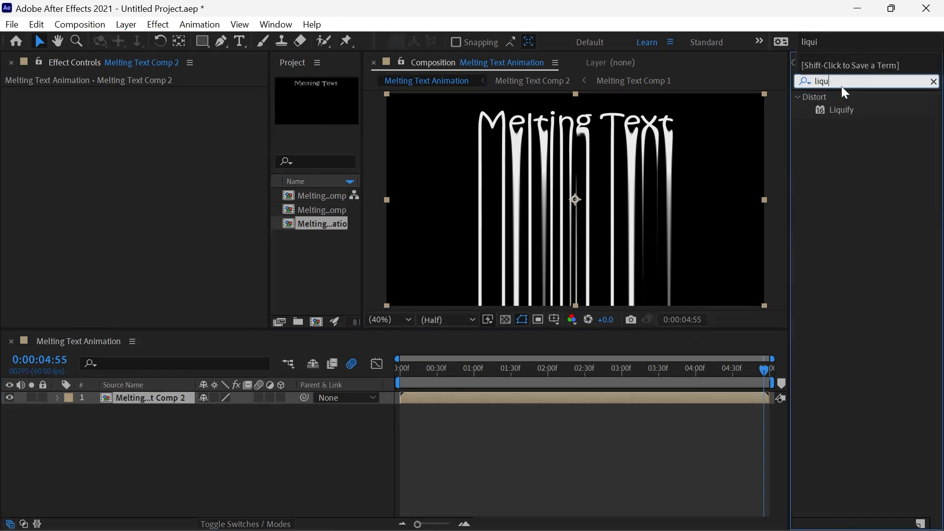
mouse_move(835, 116)
left_mouse_down()
mouse_move(544, 325)
mouse_move(509, 407)
left_mouse_up()
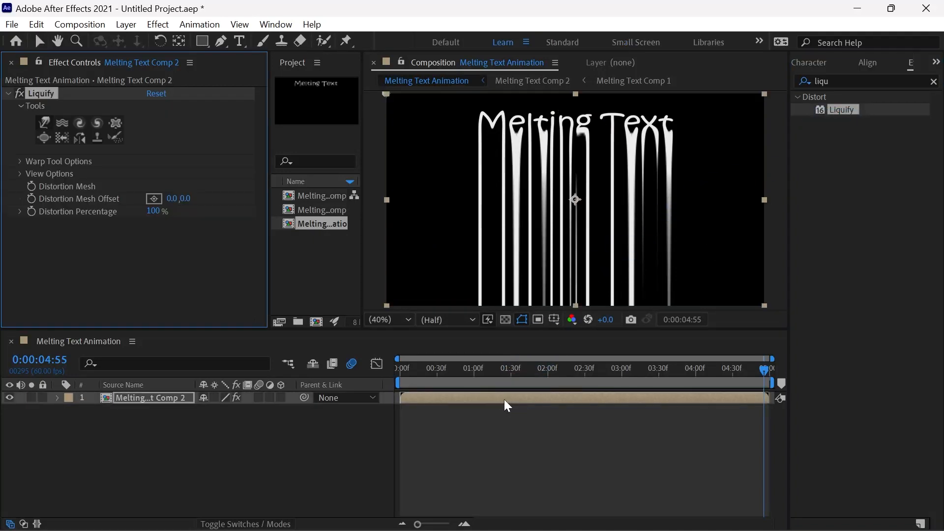
At 0:00:04:32, set up Liquify's Warp tool with Brush Size 129 and Brush Pressure 57.
left_click(569, 375)
left_click_drag(582, 379, 725, 385)
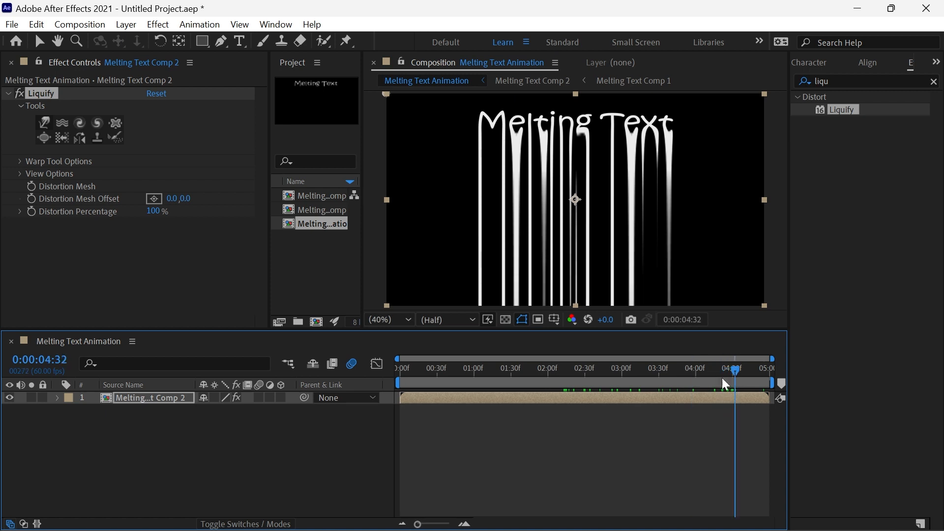
left_click(20, 161)
left_click_drag(152, 176, 200, 181)
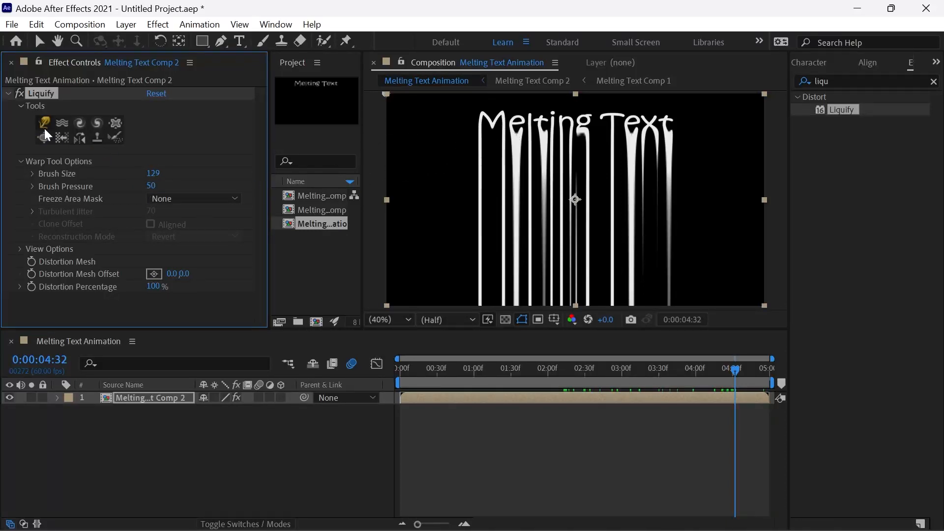
left_click_drag(151, 187, 204, 189)
Warp the long drips below the letters into wavy, irregular streams across the whole title, and deselect the layer.
mouse_move(486, 171)
left_mouse_down()
mouse_move(562, 218)
mouse_move(541, 229)
left_mouse_up()
mouse_move(626, 170)
left_mouse_down()
mouse_move(605, 179)
mouse_move(616, 218)
mouse_move(663, 180)
mouse_move(647, 198)
mouse_move(650, 257)
mouse_move(608, 278)
mouse_move(595, 303)
left_mouse_up()
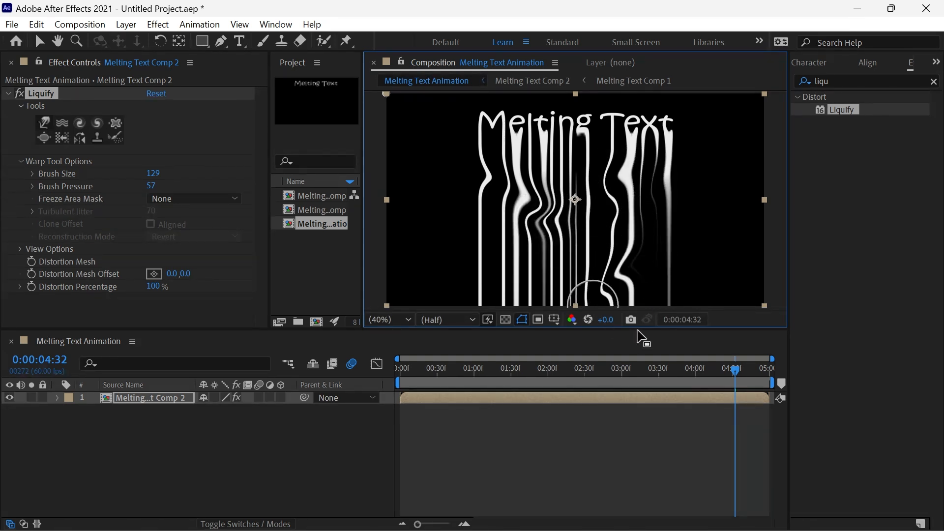
left_click_drag(675, 290, 609, 318)
mouse_move(480, 288)
left_mouse_down()
mouse_move(543, 299)
mouse_move(475, 316)
mouse_move(474, 303)
mouse_move(502, 310)
mouse_move(548, 288)
mouse_move(571, 299)
mouse_move(576, 240)
mouse_move(558, 253)
left_mouse_up()
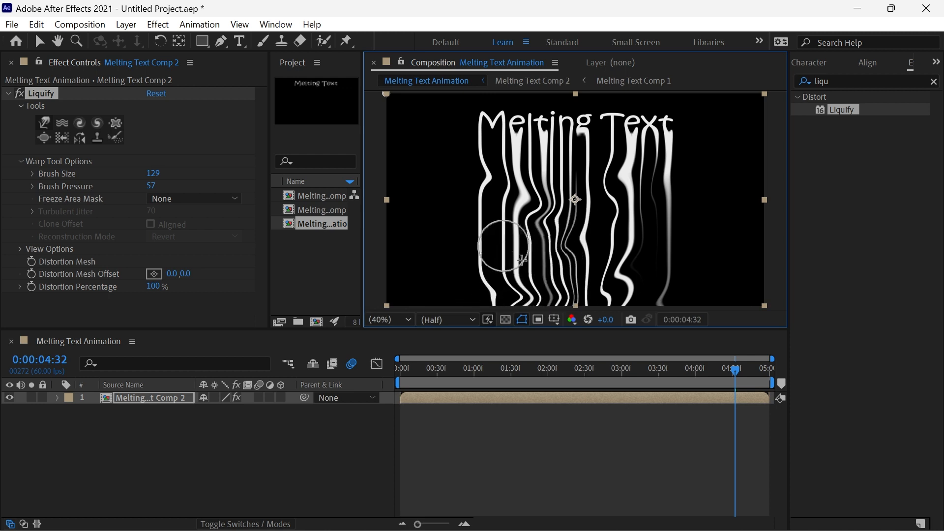
left_click_drag(502, 247, 533, 266)
mouse_move(582, 164)
left_mouse_down()
mouse_move(563, 165)
mouse_move(653, 175)
mouse_move(639, 169)
mouse_move(659, 218)
mouse_move(674, 179)
mouse_move(664, 158)
mouse_move(653, 169)
mouse_move(671, 227)
mouse_move(657, 258)
mouse_move(664, 288)
mouse_move(643, 293)
left_mouse_up()
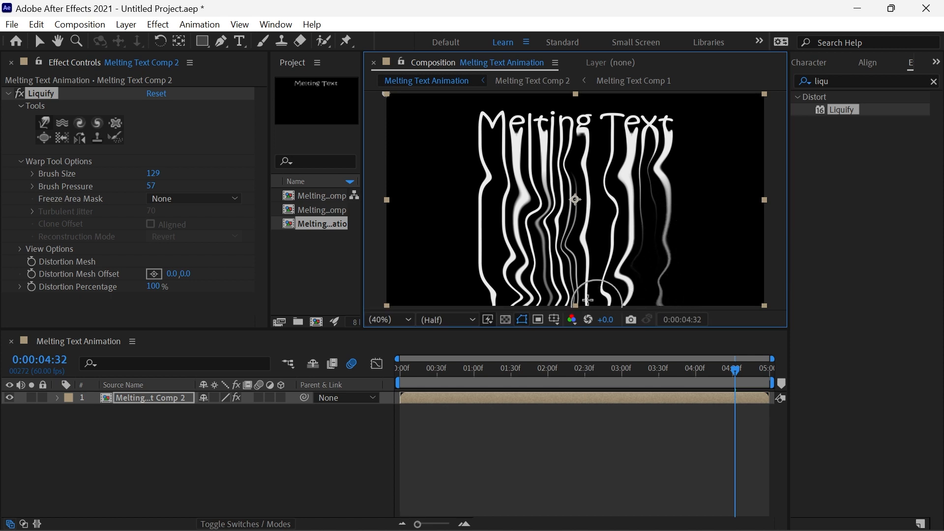
mouse_move(622, 167)
left_mouse_down()
mouse_move(537, 260)
mouse_move(624, 184)
mouse_move(605, 228)
left_mouse_up()
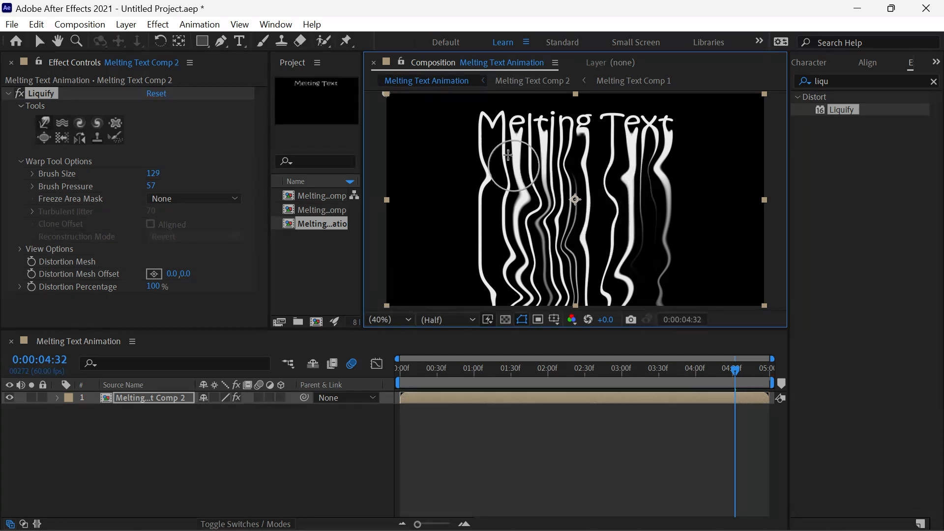
left_click_drag(505, 151, 521, 163)
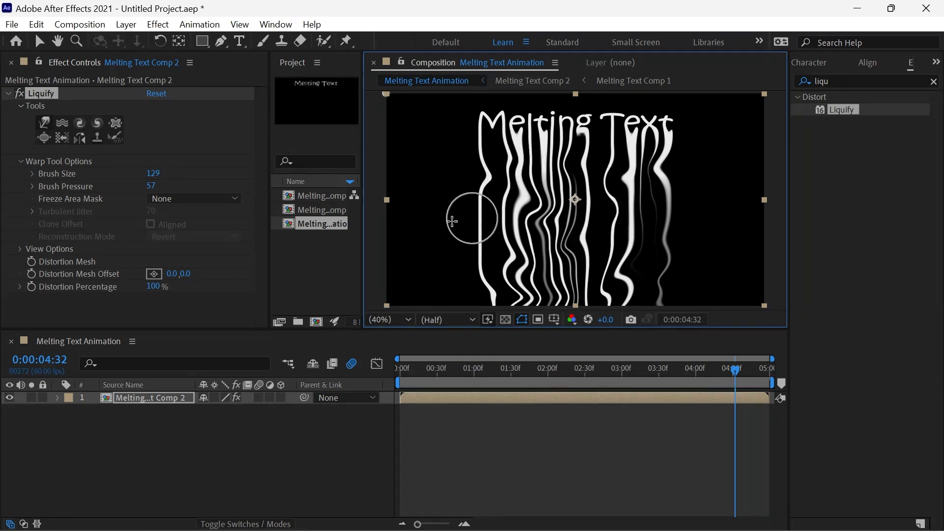
left_click(185, 417)
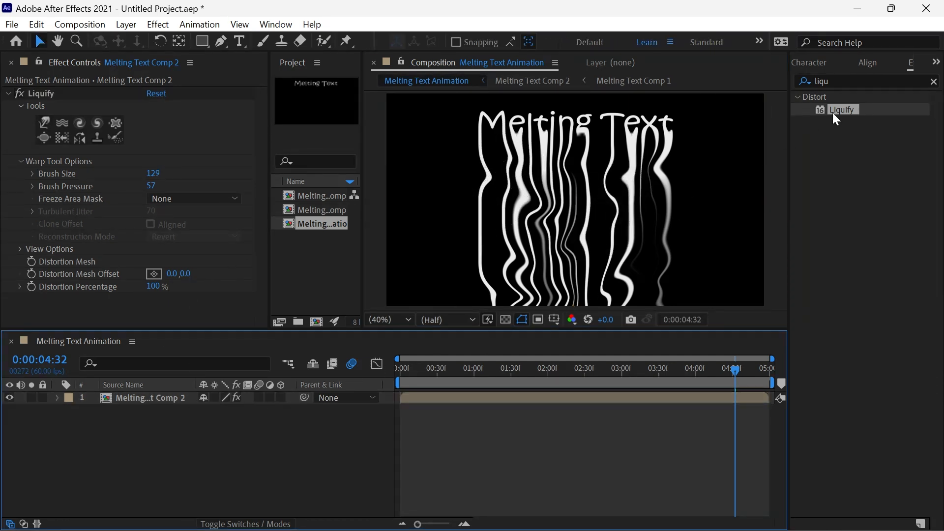
Find Turbulent Displace and apply it to the Melting Text Comp 2 layer.
left_click(837, 81)
double_click(837, 81)
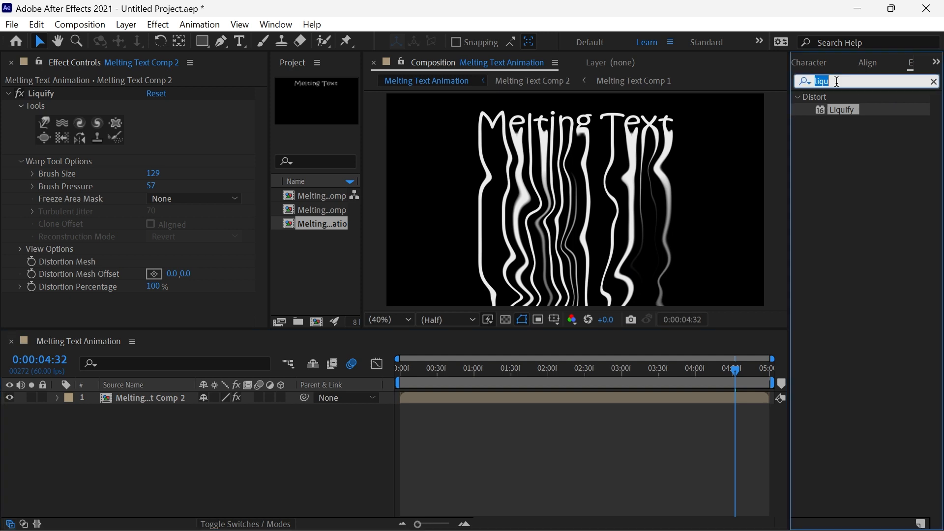
type("tur")
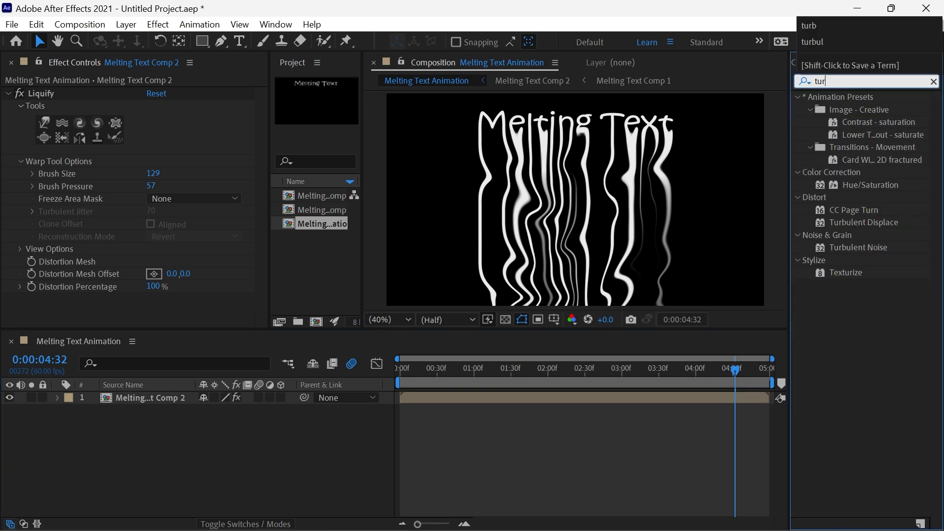
type("b")
left_click_drag(873, 108, 560, 400)
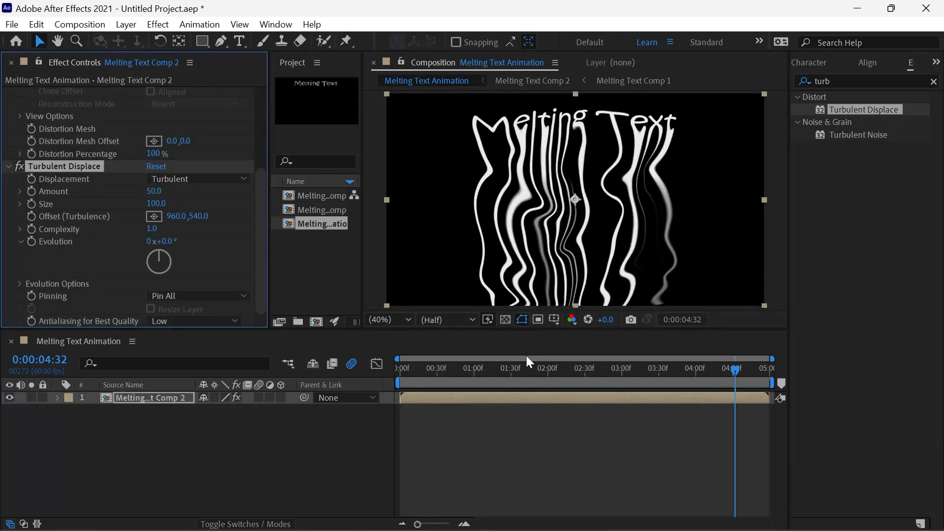
Check the displacement at the first frame and at 0:00:04:17, and set Turbulent Displace's Amount to 11 and Size to 58.
left_click_drag(436, 369, 398, 374)
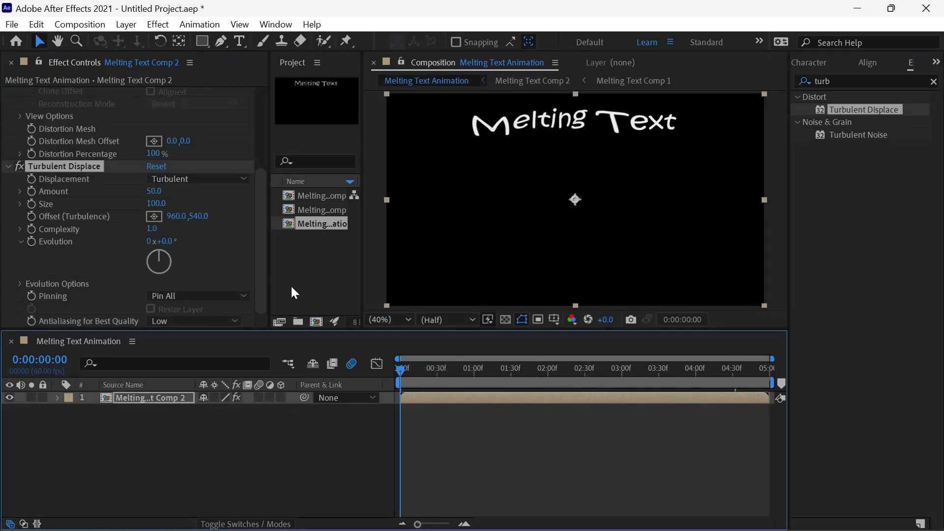
left_click_drag(650, 369, 718, 371)
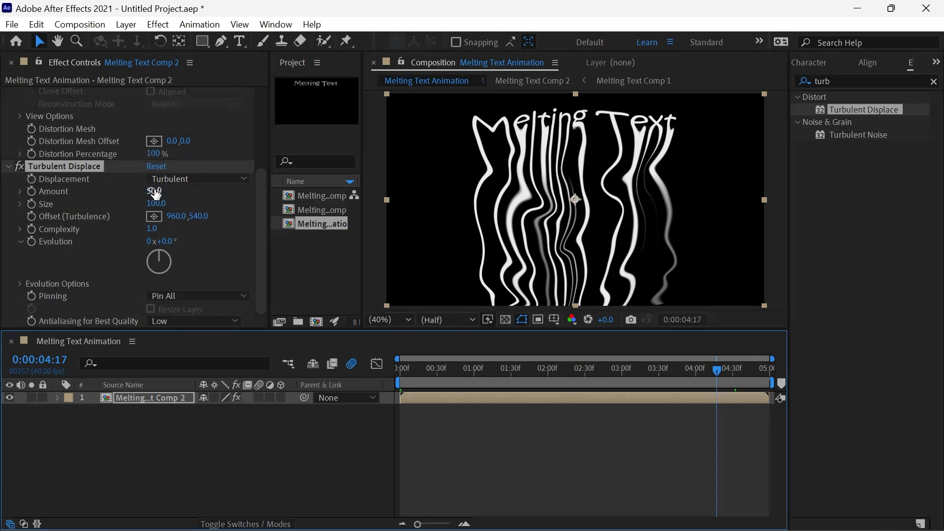
mouse_move(155, 192)
left_mouse_down()
mouse_move(113, 191)
mouse_move(150, 204)
mouse_move(135, 204)
mouse_move(158, 199)
left_mouse_up()
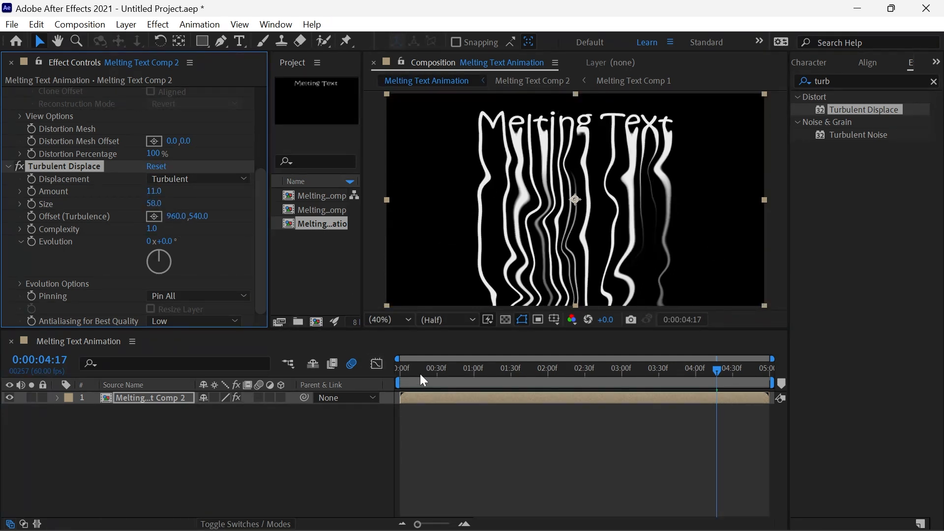
Keyframe Turbulent Displace's Evolution from 0° at the first frame to 240° at 0:00:04:59.
left_click_drag(420, 375, 385, 367)
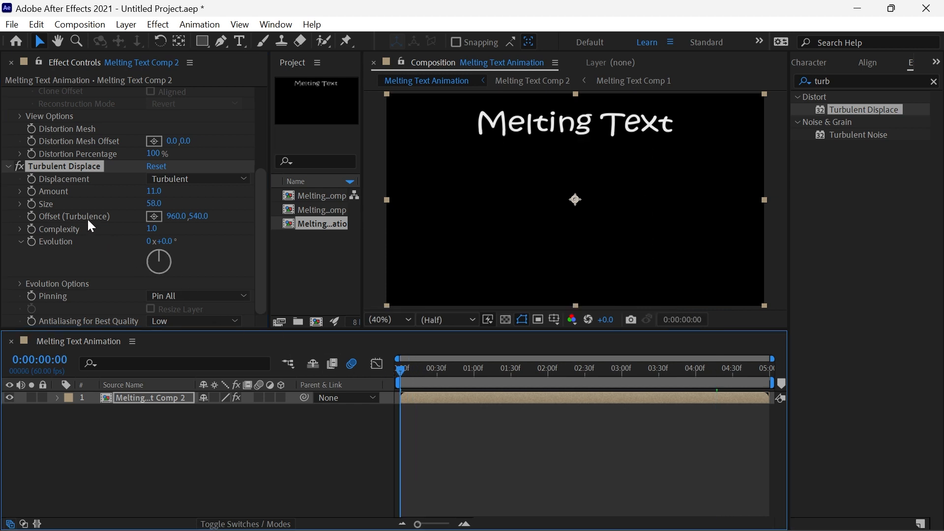
left_click(30, 240)
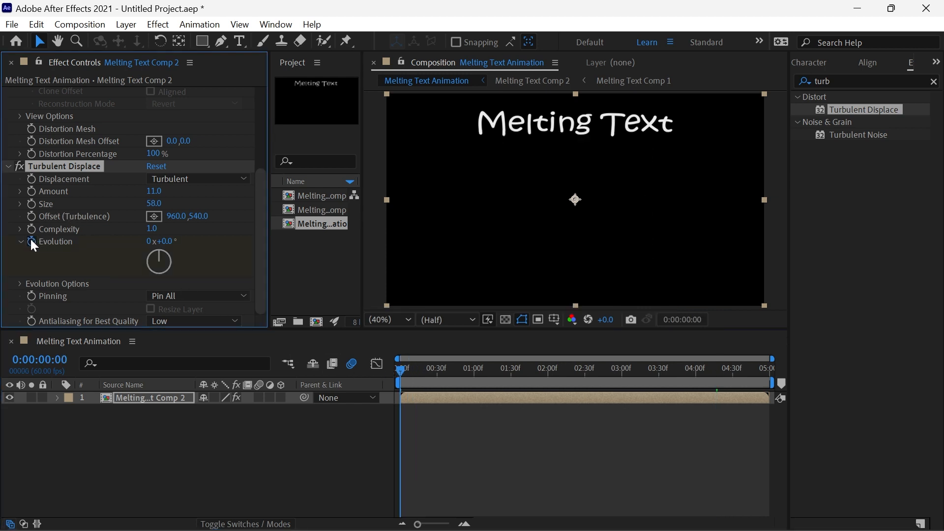
left_click_drag(612, 374, 833, 368)
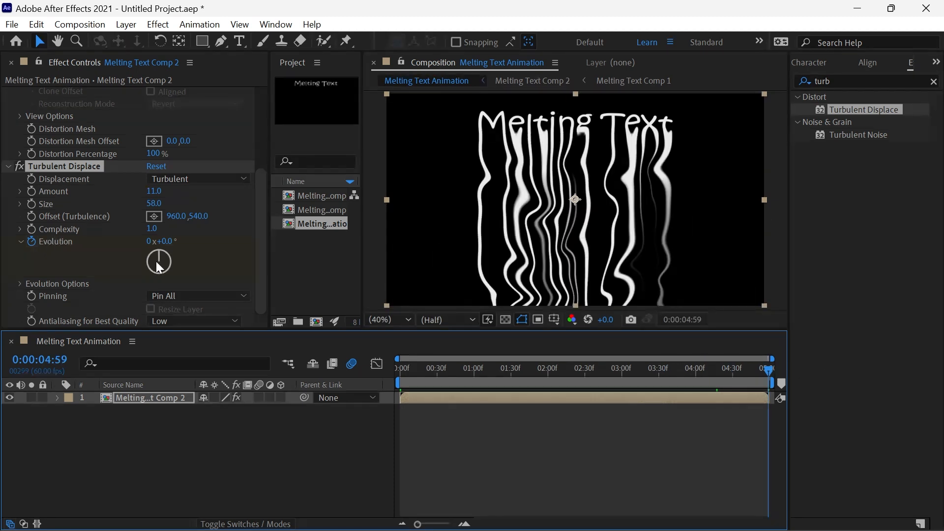
mouse_move(159, 265)
left_mouse_down()
mouse_move(167, 270)
mouse_move(146, 270)
left_mouse_up()
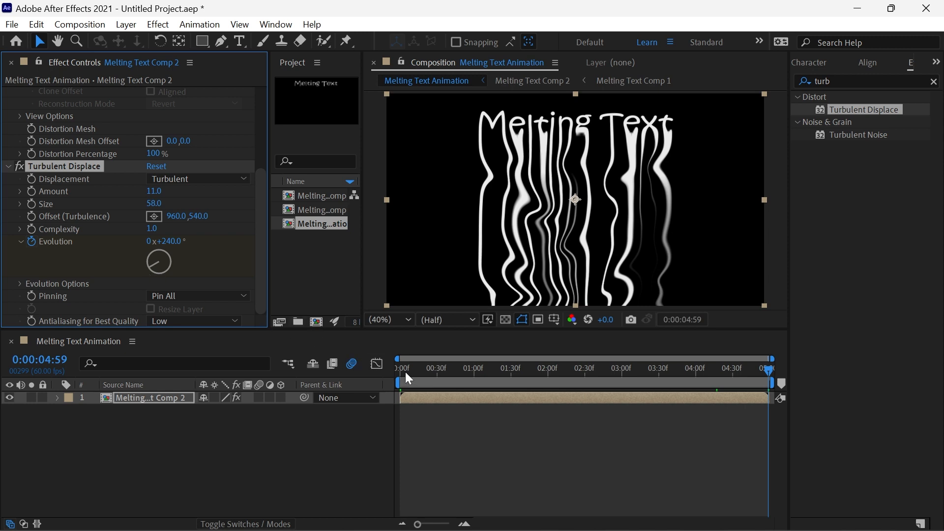
Preview the animated turbulence from the first frame and stop playback at 0:00:00:37.
left_click_drag(406, 371, 388, 379)
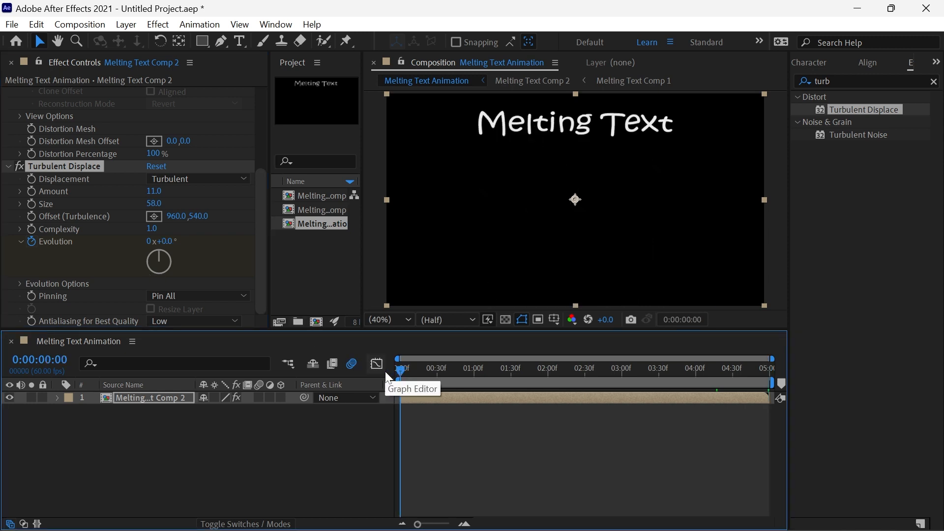
key("space")
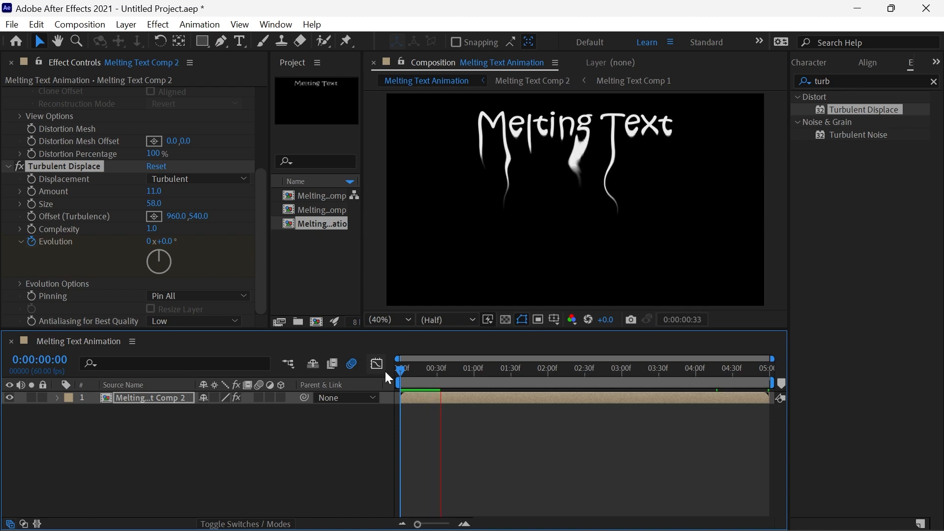
key("space")
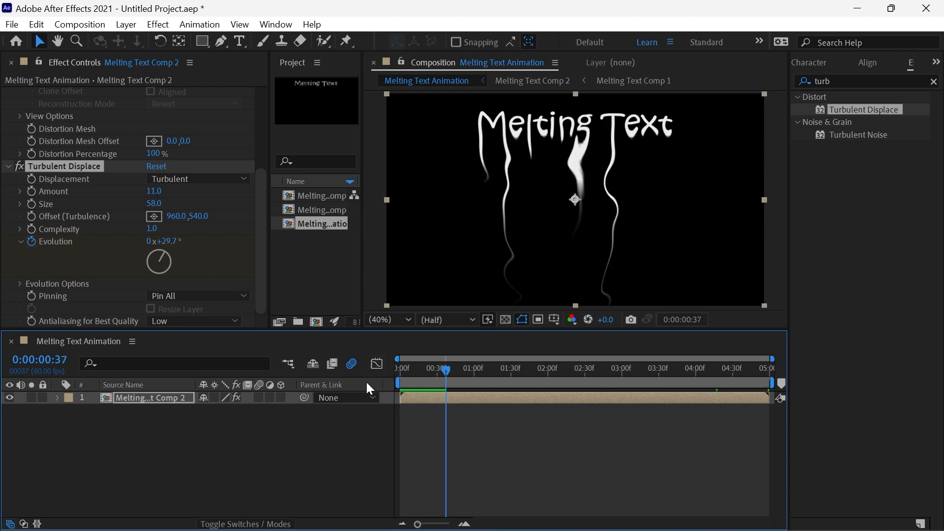
Reveal the Melting Text Comp 2 layer's keyframes and apply Easy Ease to both Evolution keyframes.
left_click(171, 397)
key("u")
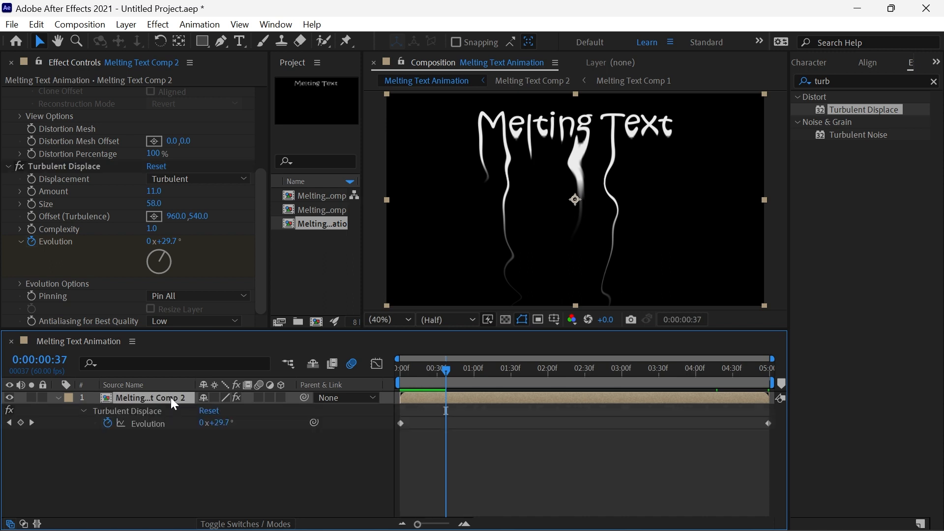
left_click(401, 423)
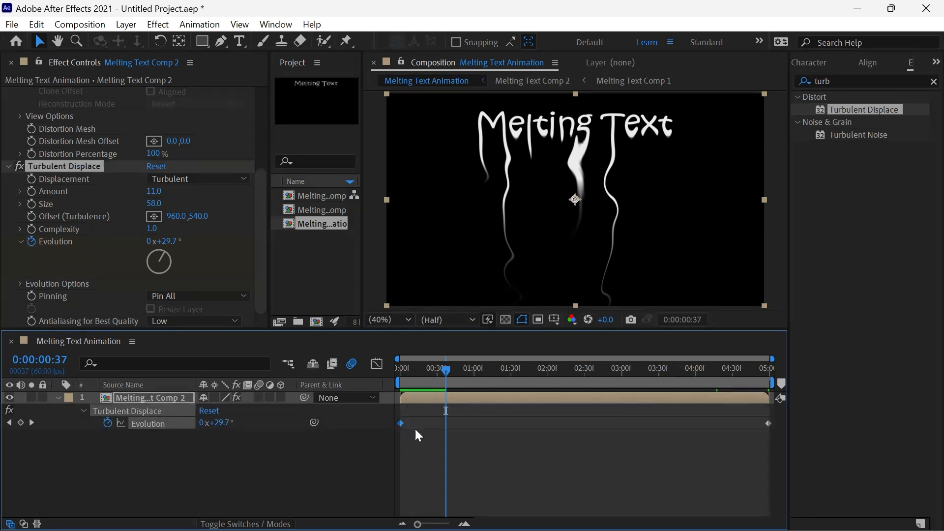
right_click(766, 422)
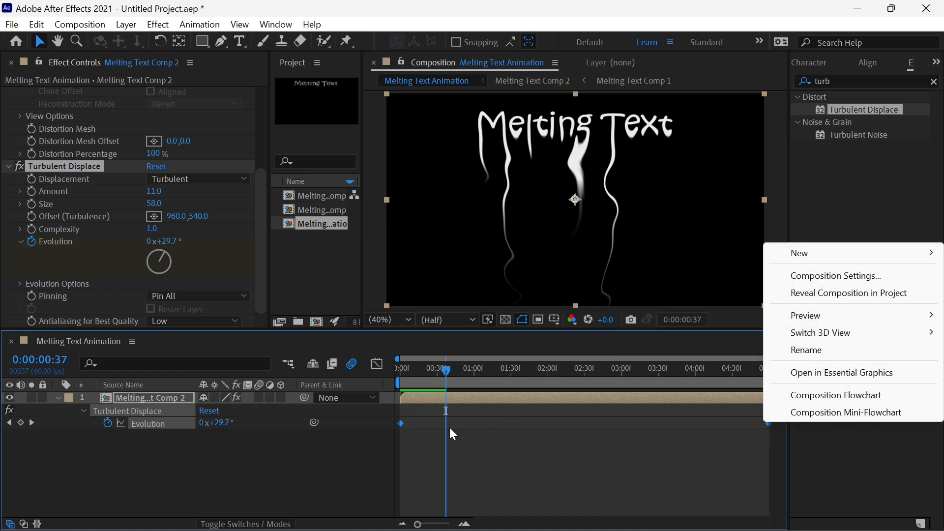
right_click(400, 423)
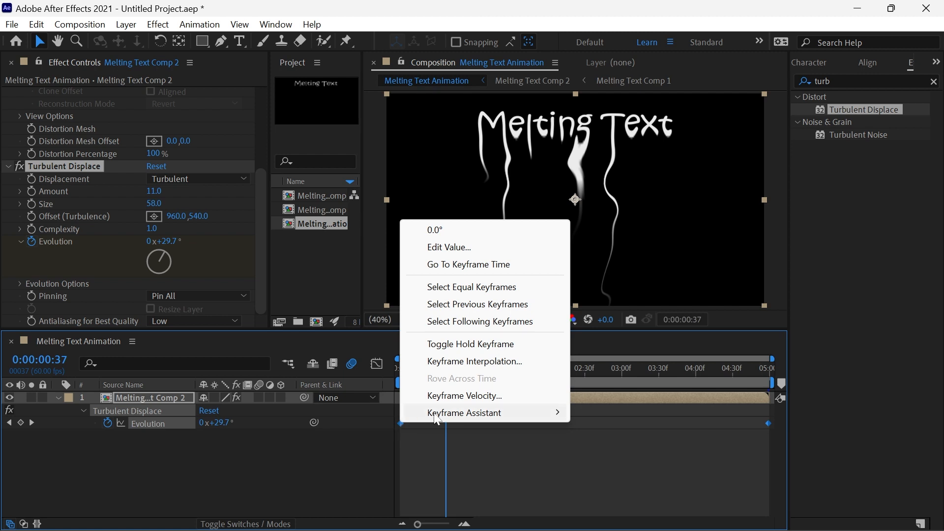
mouse_move(436, 417)
left_click(630, 308)
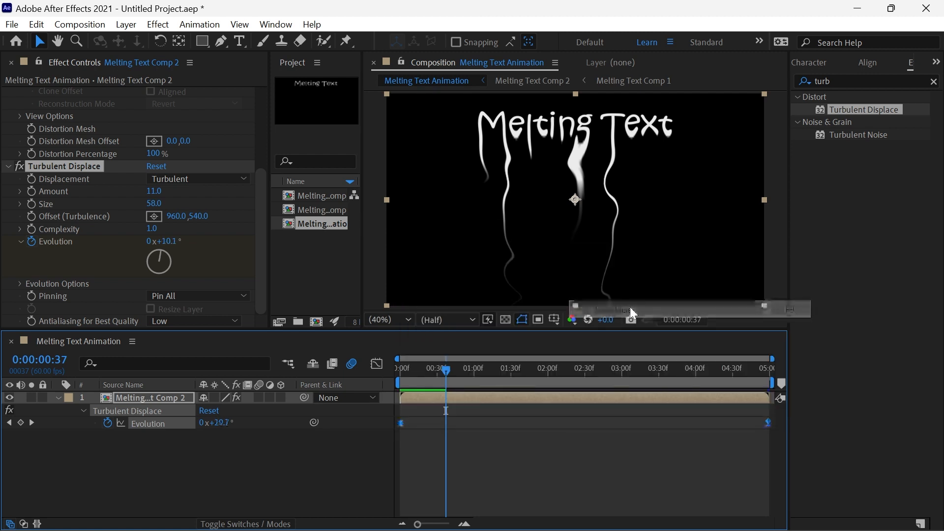
Deselect the layer and play the eased melting animation from the first frame.
left_click_drag(412, 369, 400, 370)
left_click(334, 466)
key("space")
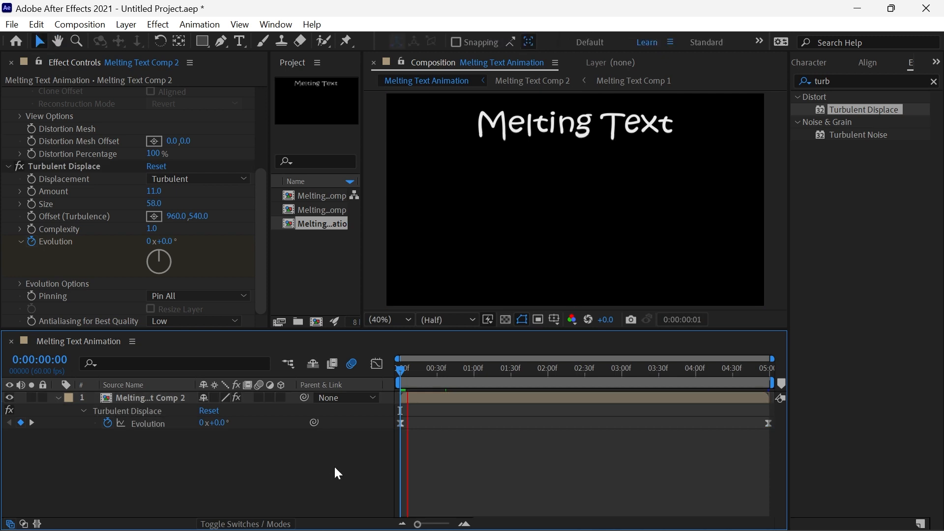